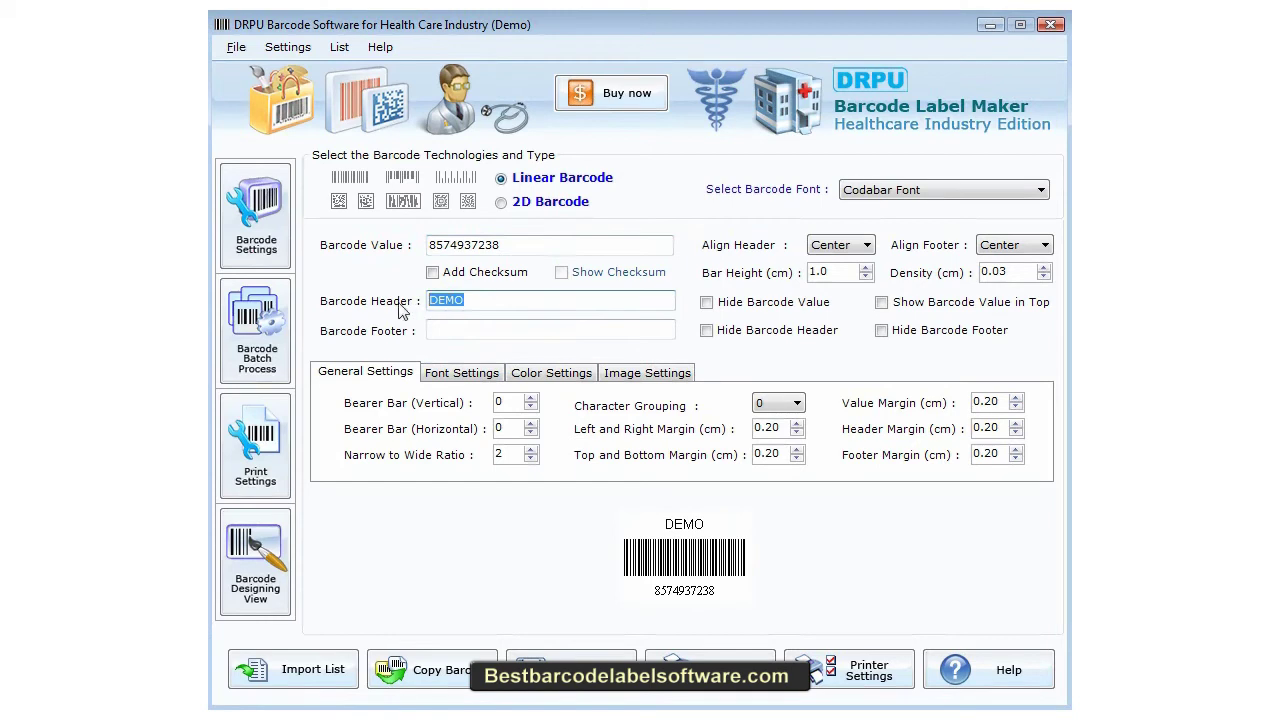
# Step: Set the barcode footer to "Item 11024" and change the linear barcode's font to Interleaved 2 of 5
pyautogui.click(445, 332)
pyautogui.write('Item 11024')
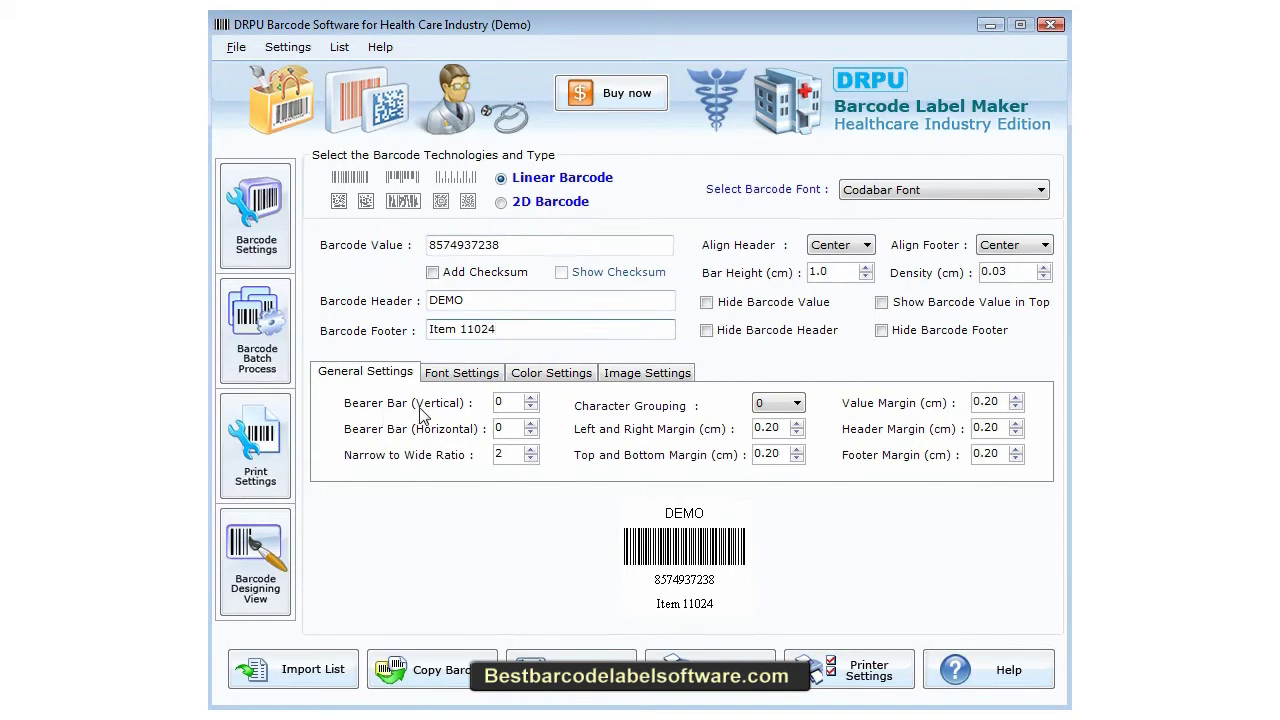
pyautogui.click(878, 196)
pyautogui.click(883, 221)
pyautogui.scroll(-1, 883, 221)
pyautogui.click(880, 192)
pyautogui.click(883, 260)
pyautogui.click(900, 190)
pyautogui.click(872, 377)
pyautogui.click(900, 190)
pyautogui.click(893, 325)
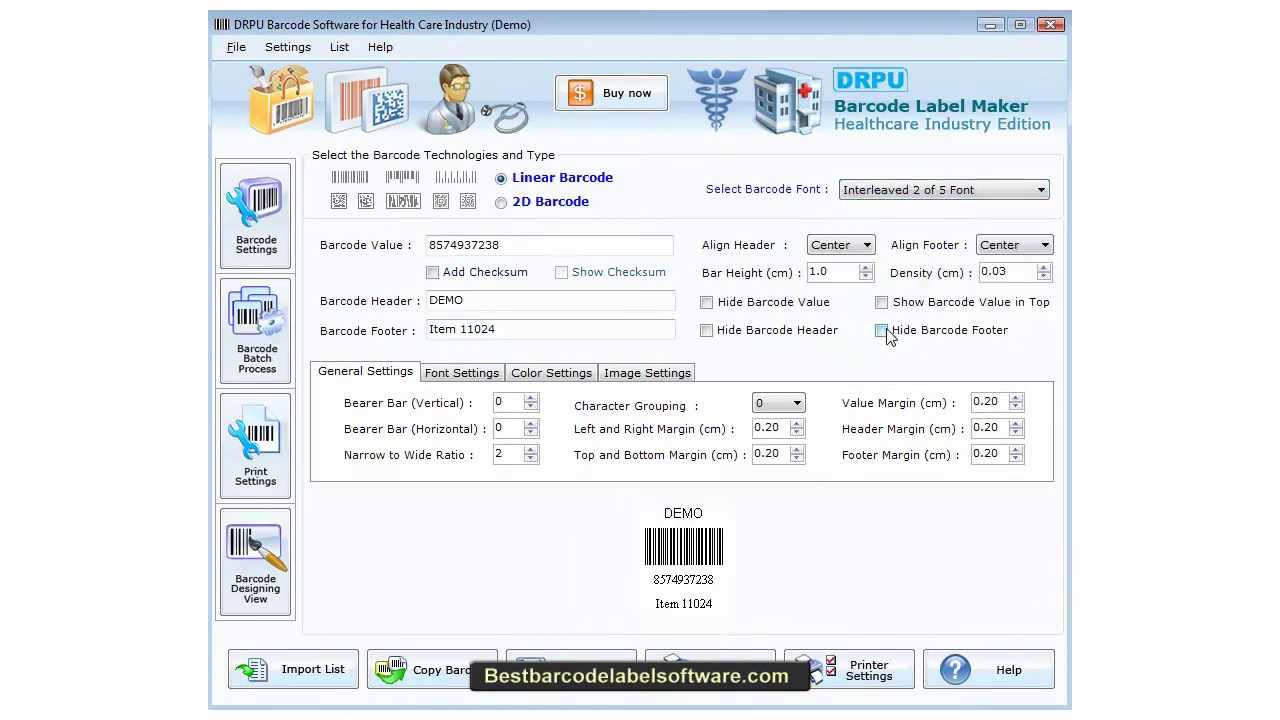
# Step: Switch the barcode technology to 2D Barcode and enter 12934732 as the barcode value
pyautogui.click(516, 203)
pyautogui.press('Tab')
pyautogui.write('12934732')
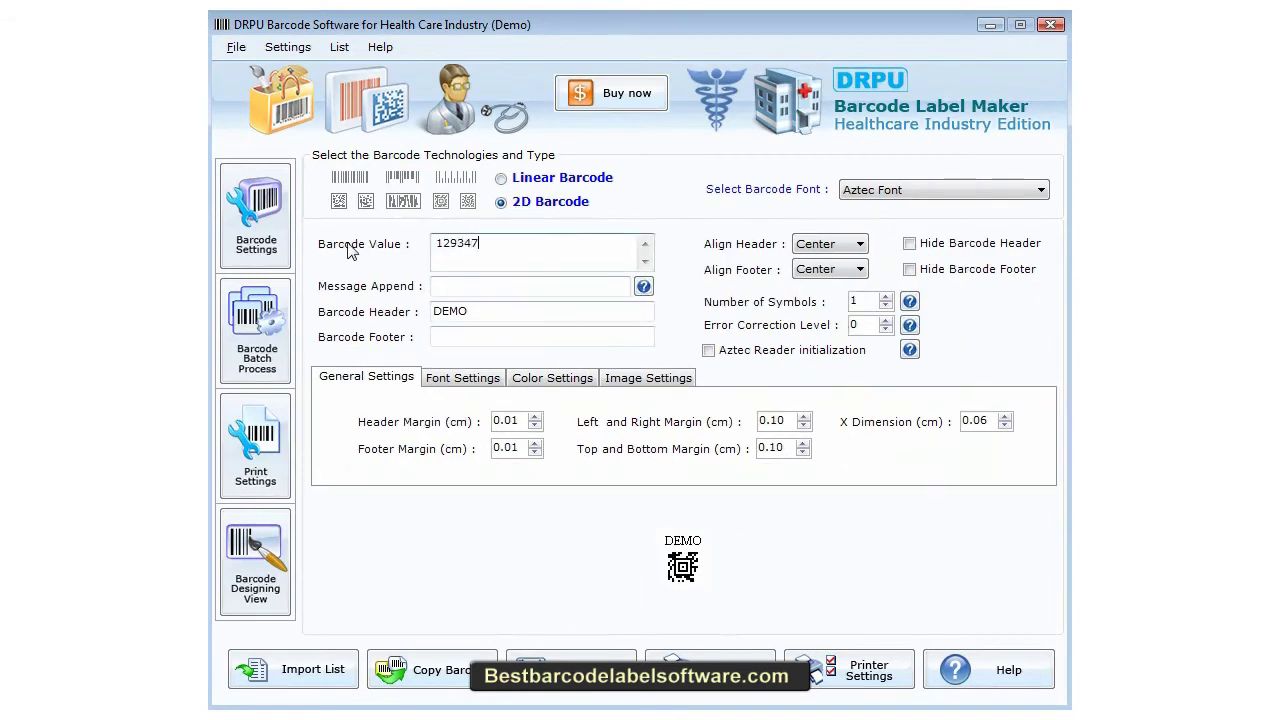
# Step: Change the 2D barcode's font to PDF417 Font
pyautogui.click(930, 192)
pyautogui.click(903, 218)
pyautogui.click(903, 192)
pyautogui.click(893, 232)
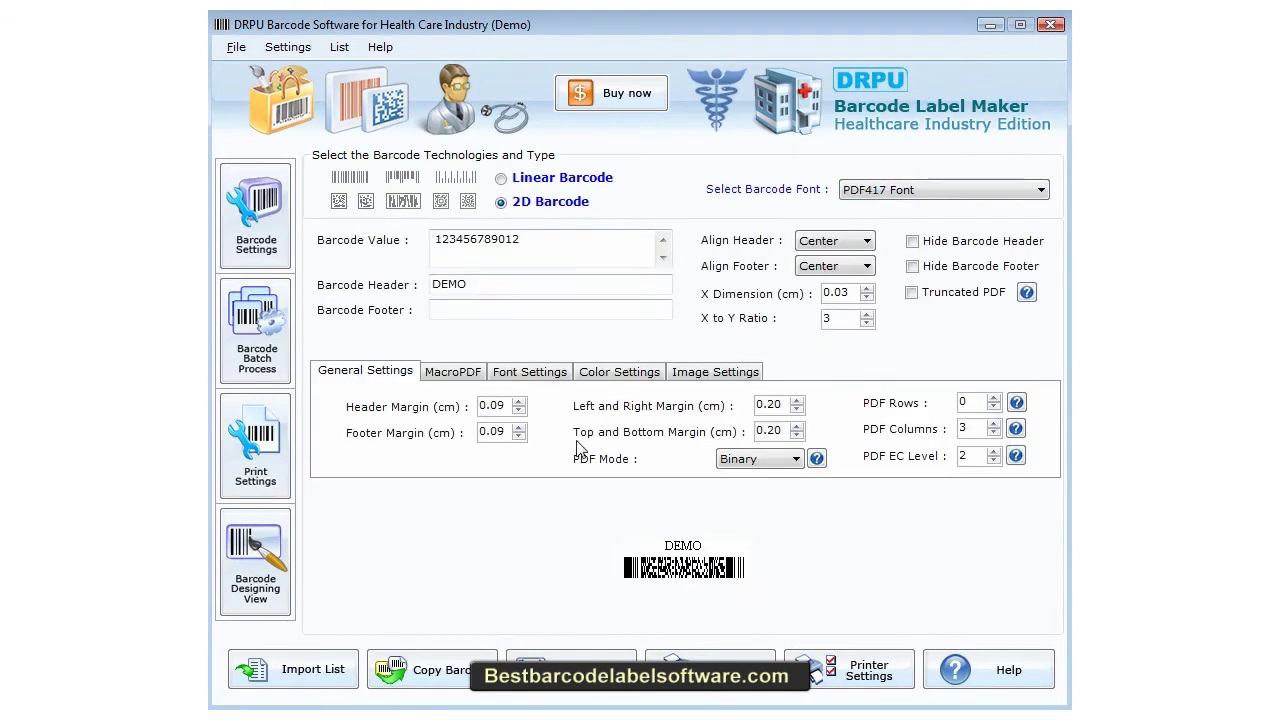
# Step: In the batch process, generate a sequential barcode value list from 345 to 389 with prefix 12 and suffix 21
pyautogui.click(284, 325)
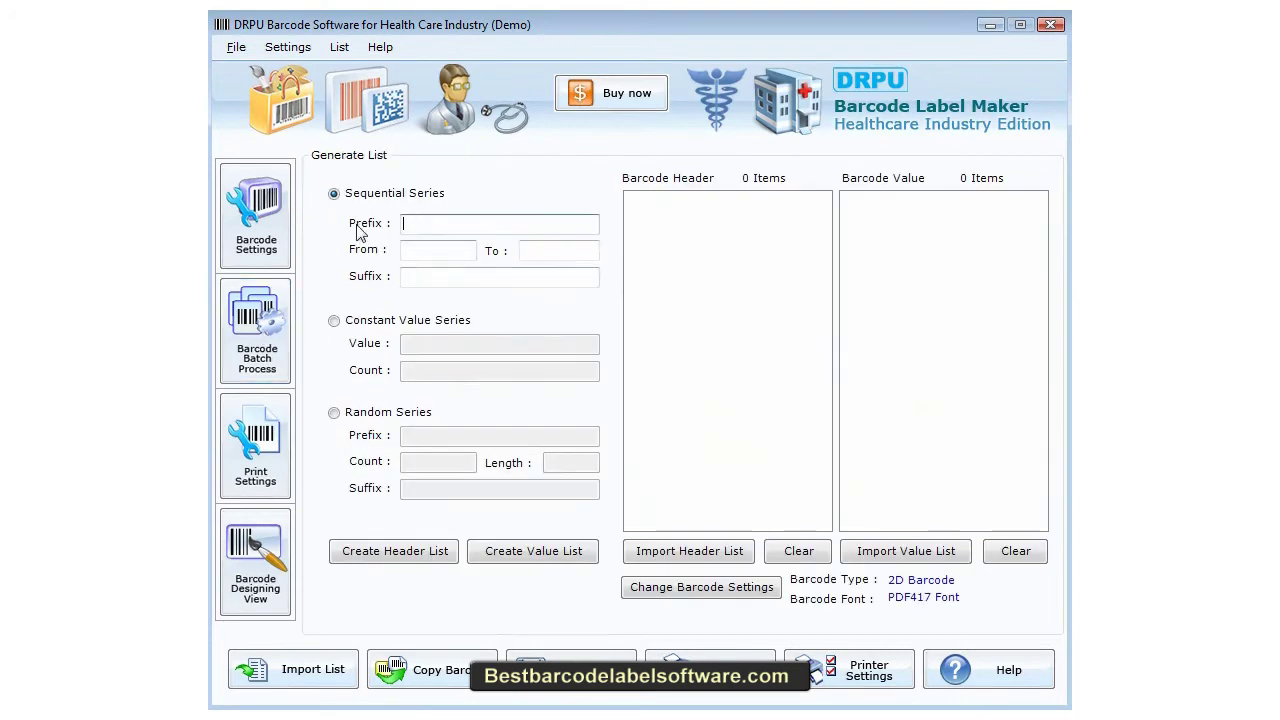
pyautogui.click(420, 277)
pyautogui.write('21')
pyautogui.click(437, 253)
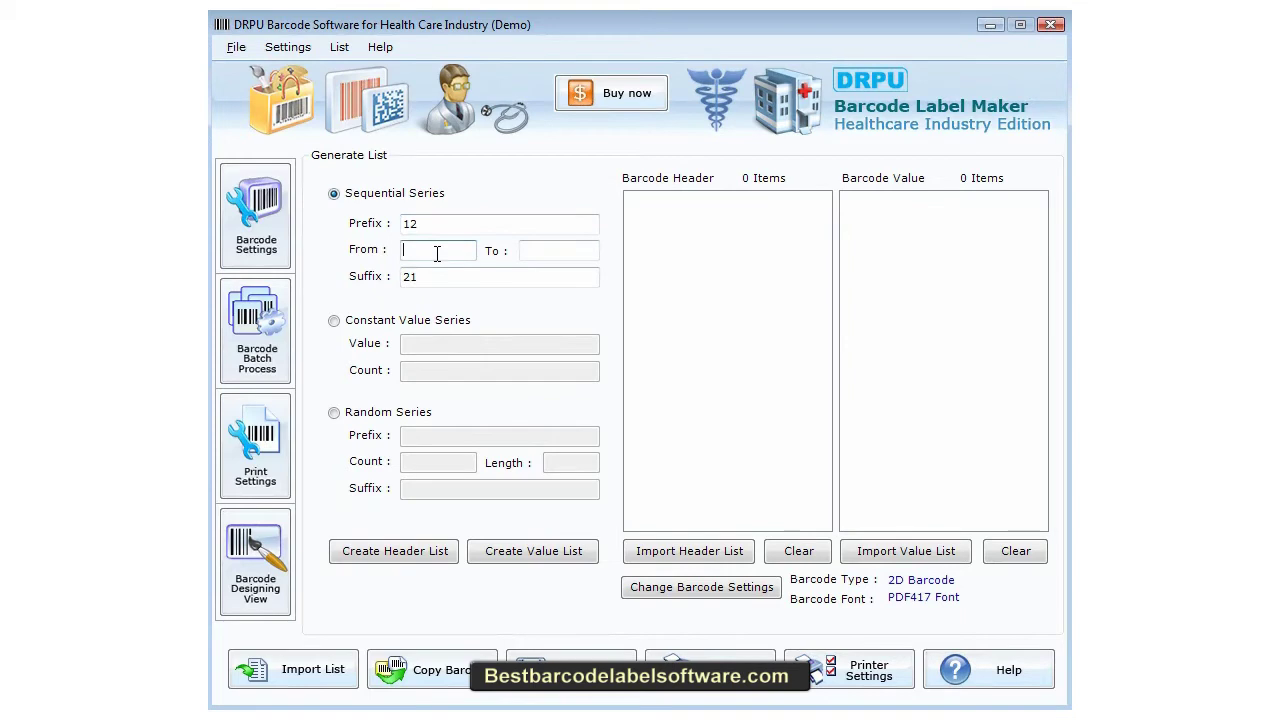
pyautogui.click(546, 251)
pyautogui.click(531, 558)
pyautogui.click(1040, 373)
pyautogui.moveTo(1040, 373); pyautogui.dragTo(1040, 297)
pyautogui.click(886, 200)
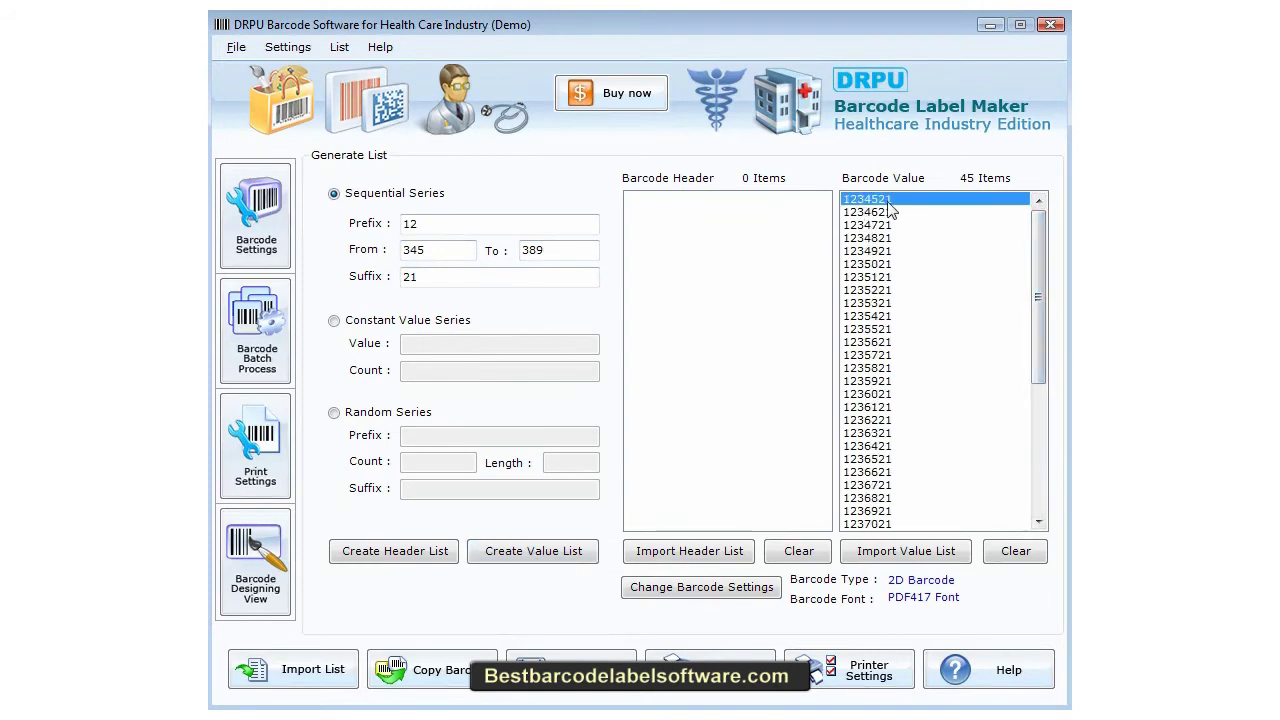
# Step: Generate a constant value series as the barcode value list, using value 1234521 and count 20
pyautogui.click(334, 321)
pyautogui.click(418, 343)
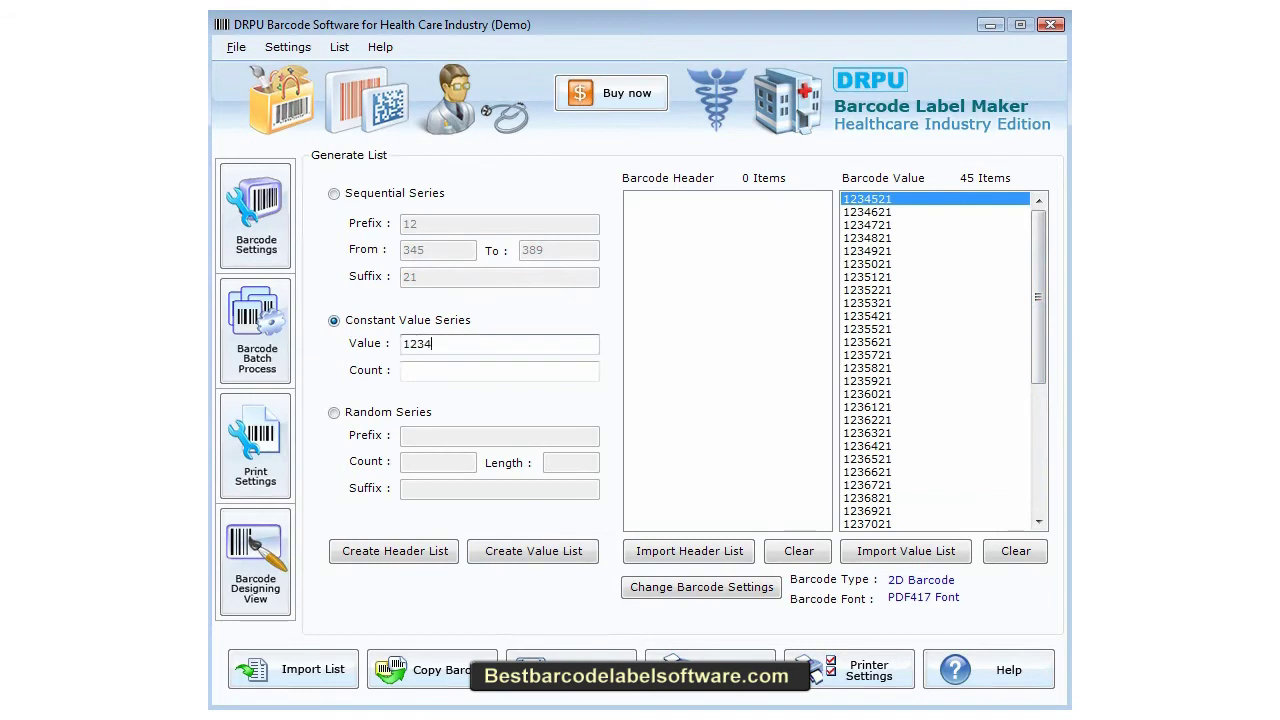
pyautogui.write('21')
pyautogui.click(434, 372)
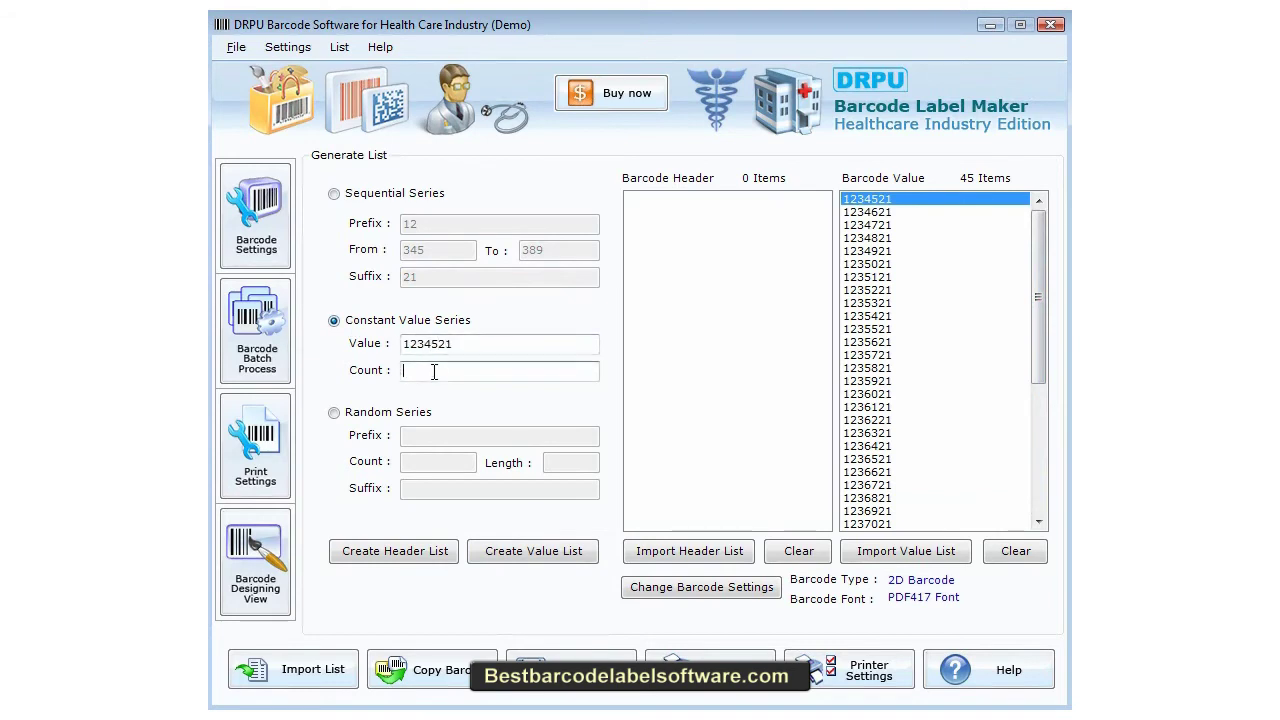
pyautogui.write('20')
pyautogui.click(536, 556)
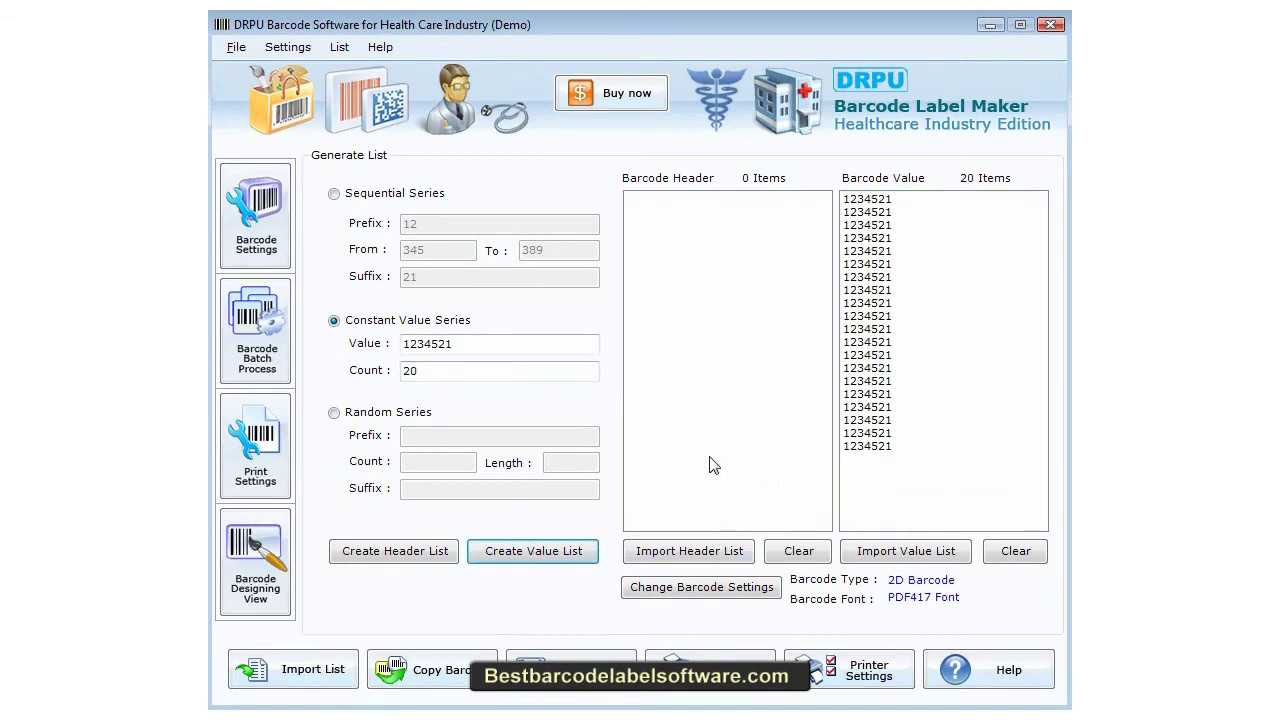
# Step: Generate a random barcode value list with prefix 12, suffix 21, count 20 and length 3
pyautogui.click(418, 413)
pyautogui.click(436, 442)
pyautogui.write('12')
pyautogui.click(520, 488)
pyautogui.write('21')
pyautogui.click(437, 459)
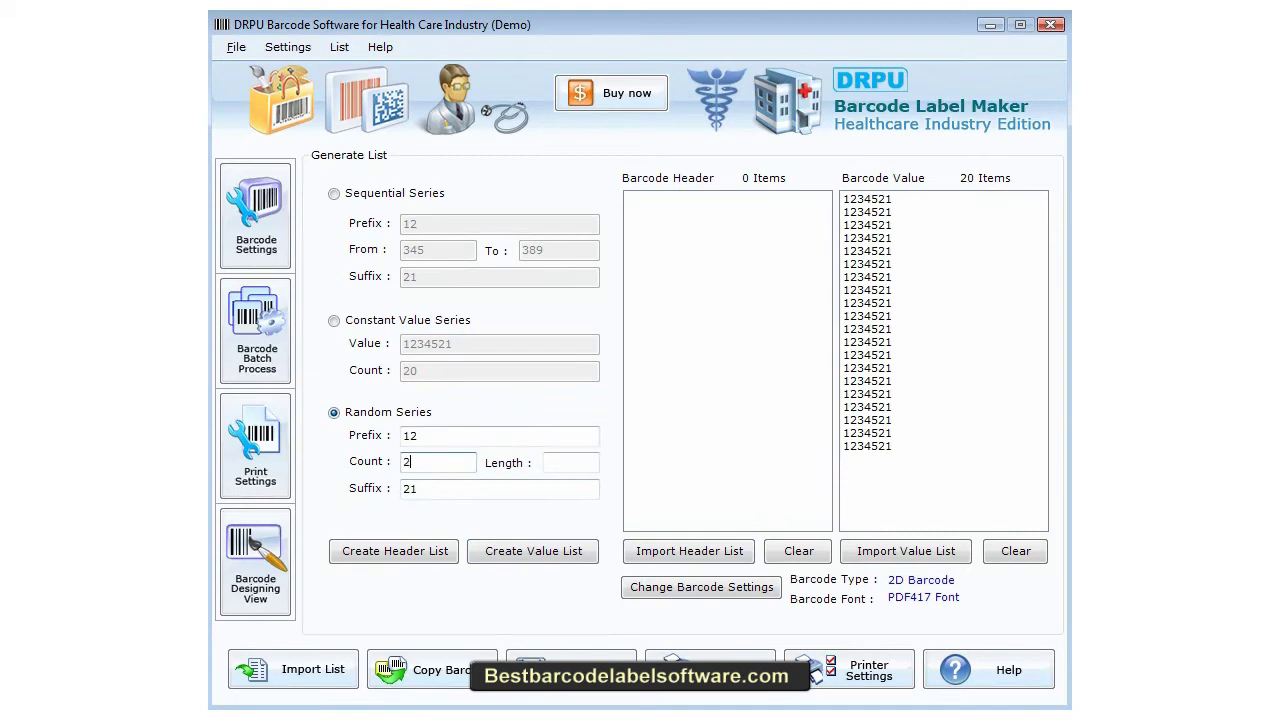
pyautogui.write('20')
pyautogui.click(568, 463)
pyautogui.click(533, 553)
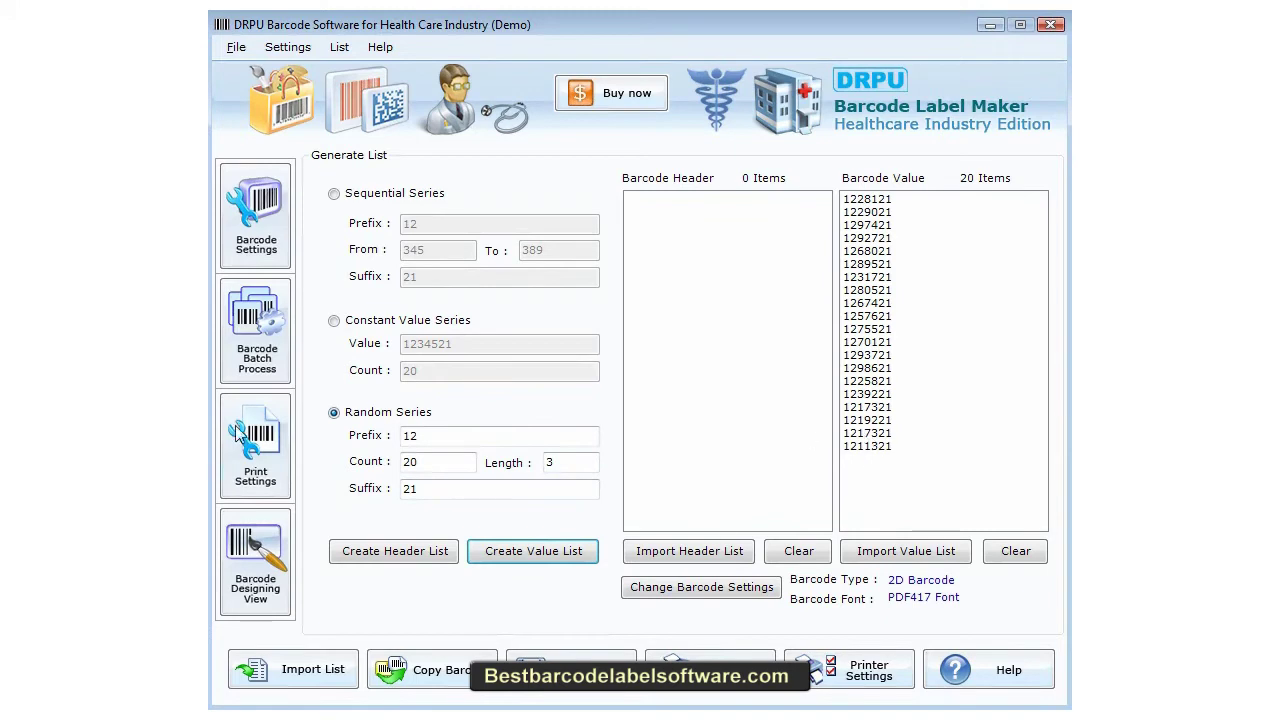
# Step: Set the print layout to 5 columns and 5 rows of barcodes
pyautogui.click(258, 478)
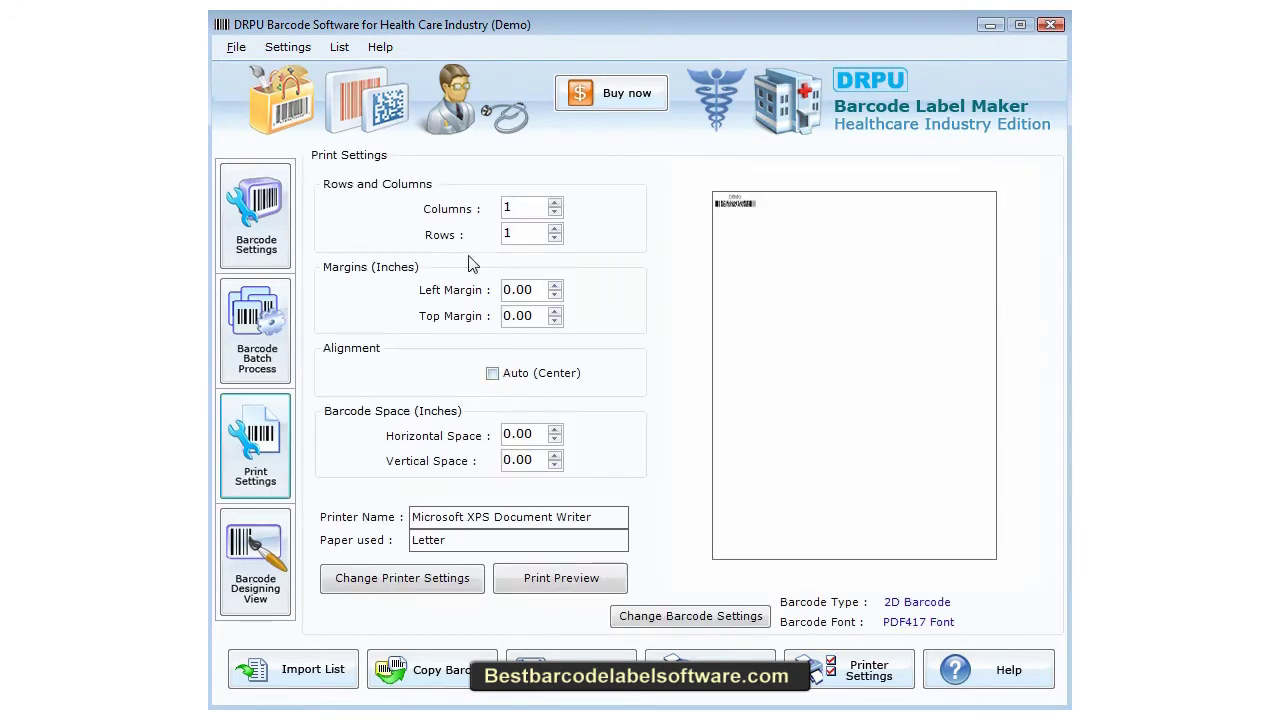
pyautogui.click(554, 202)
pyautogui.click(554, 202)
pyautogui.click(554, 202)
pyautogui.click(554, 202)
pyautogui.click(555, 229)
pyautogui.click(555, 229)
pyautogui.click(555, 229)
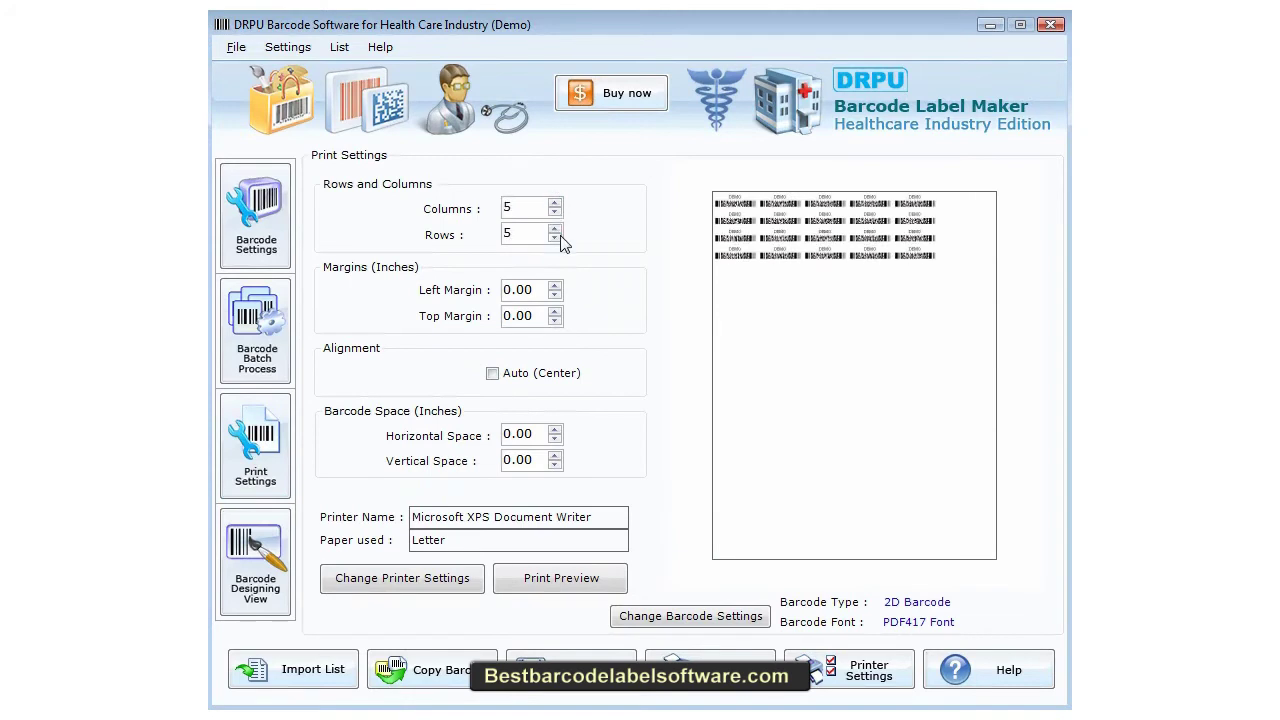
# Step: Examine the barcode sheet in an enlarged print preview at 100% zoom, and close the preview
pyautogui.click(561, 578)
pyautogui.moveTo(524, 210); pyautogui.dragTo(509, 50)
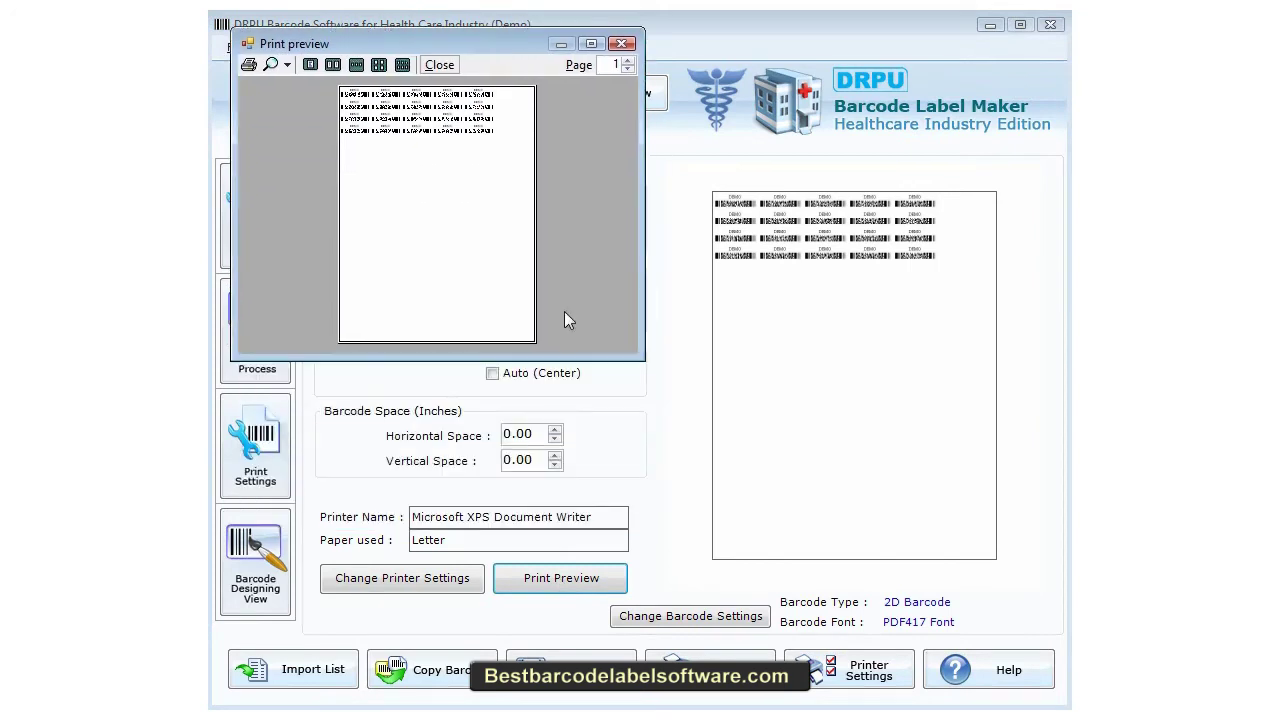
pyautogui.moveTo(643, 358); pyautogui.dragTo(922, 605)
pyautogui.click(287, 65)
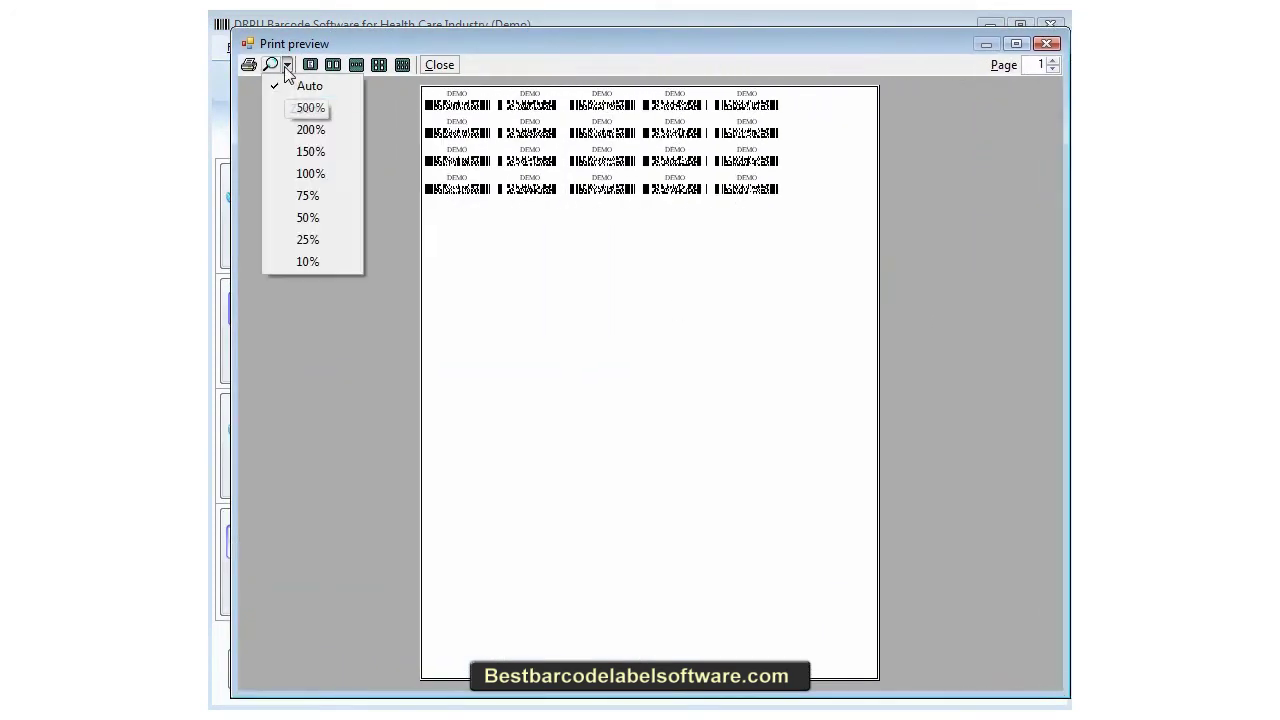
pyautogui.click(315, 172)
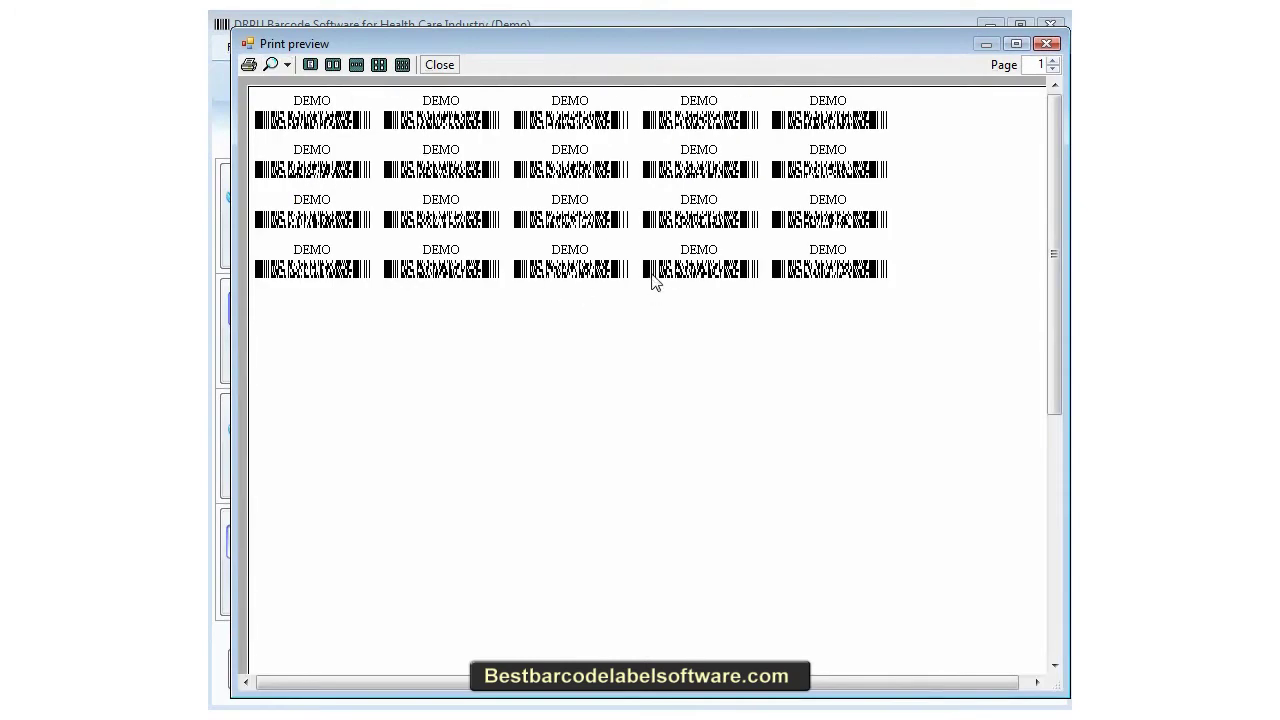
pyautogui.click(1047, 43)
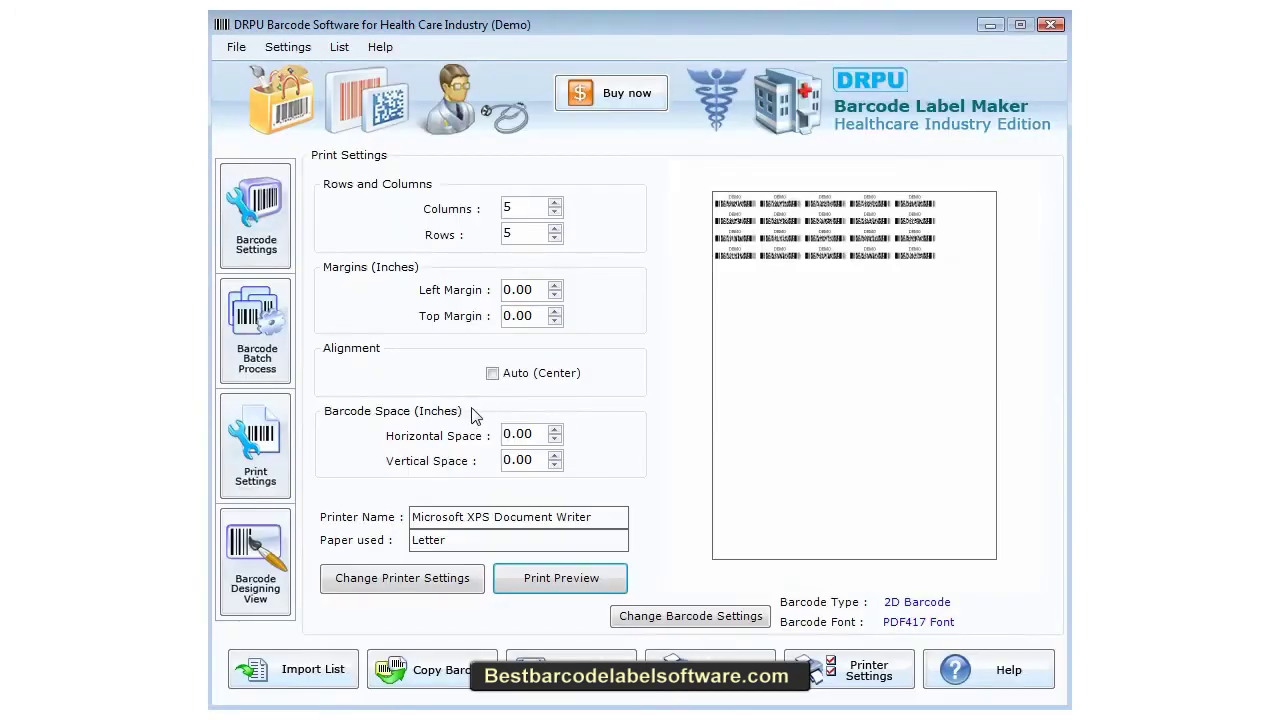
# Step: Switch to the Barcode Designing view and create a rectangular label 130 mm wide and 100 mm high
pyautogui.click(258, 592)
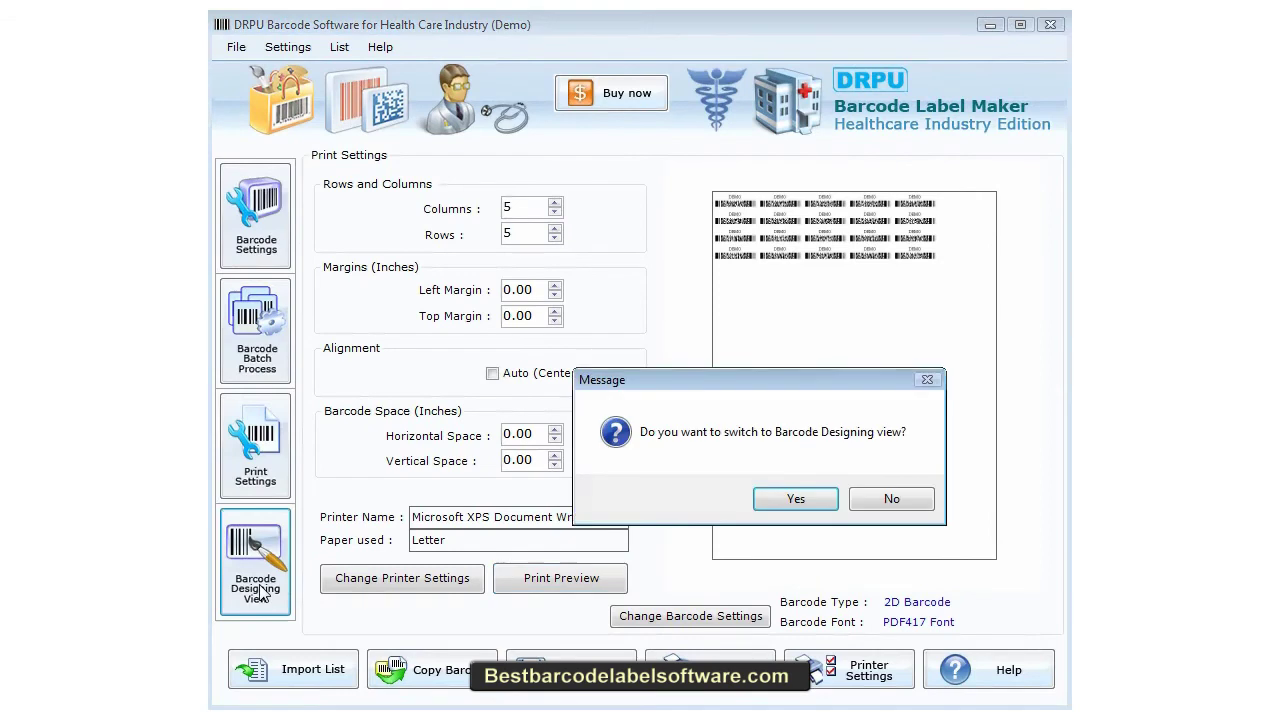
pyautogui.click(800, 499)
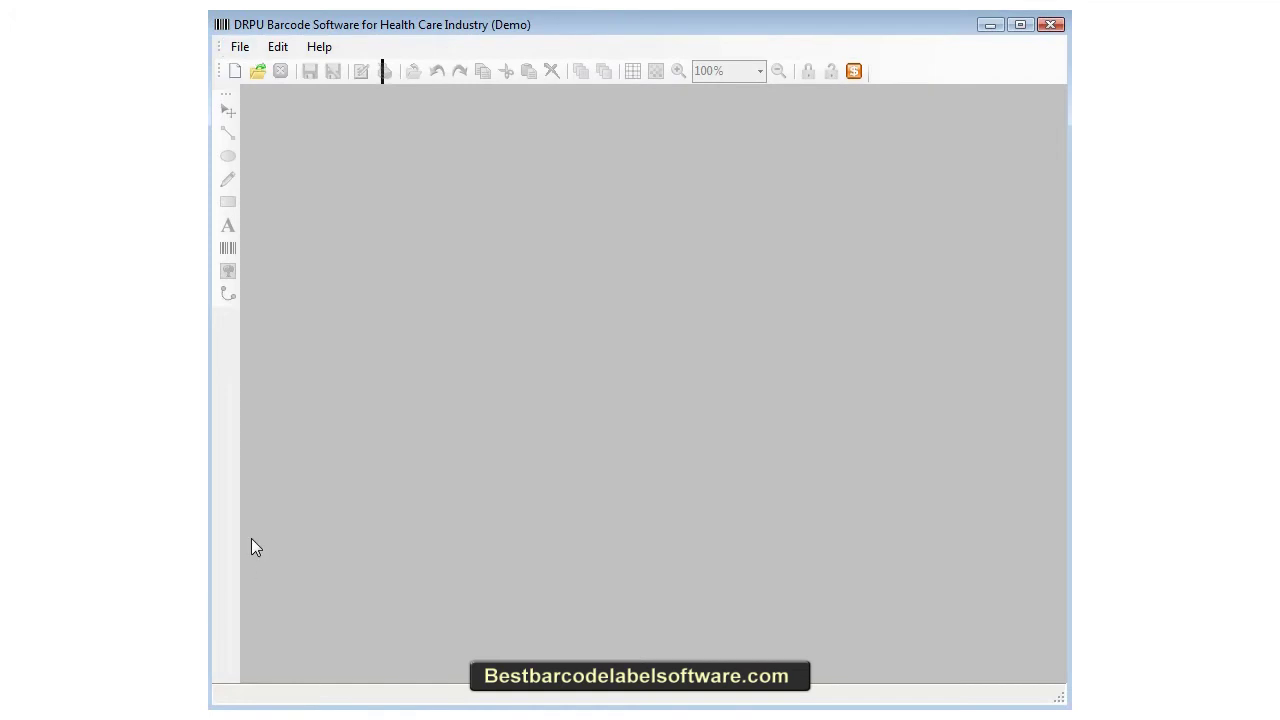
pyautogui.click(240, 47)
pyautogui.click(254, 68)
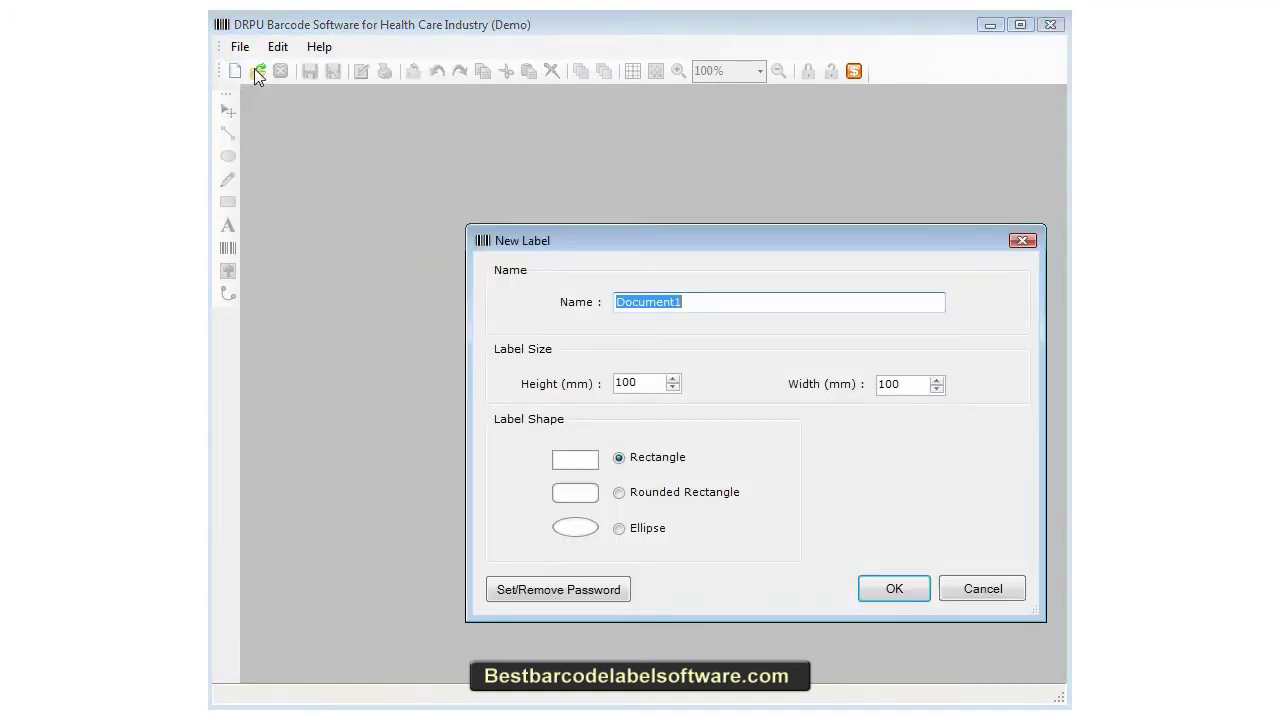
pyautogui.doubleClick(641, 382)
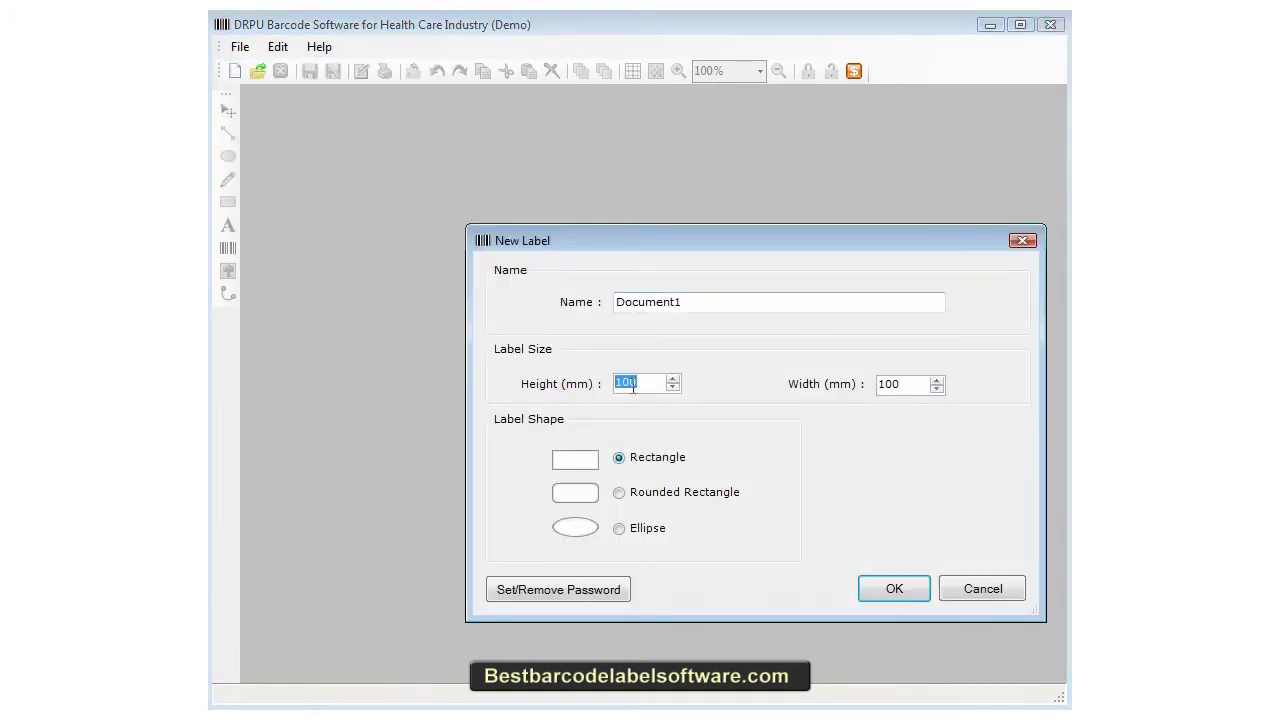
pyautogui.write('13')
pyautogui.doubleClick(888, 384)
pyautogui.write('13')
pyautogui.doubleClick(640, 383)
pyautogui.write('1')
pyautogui.click(890, 588)
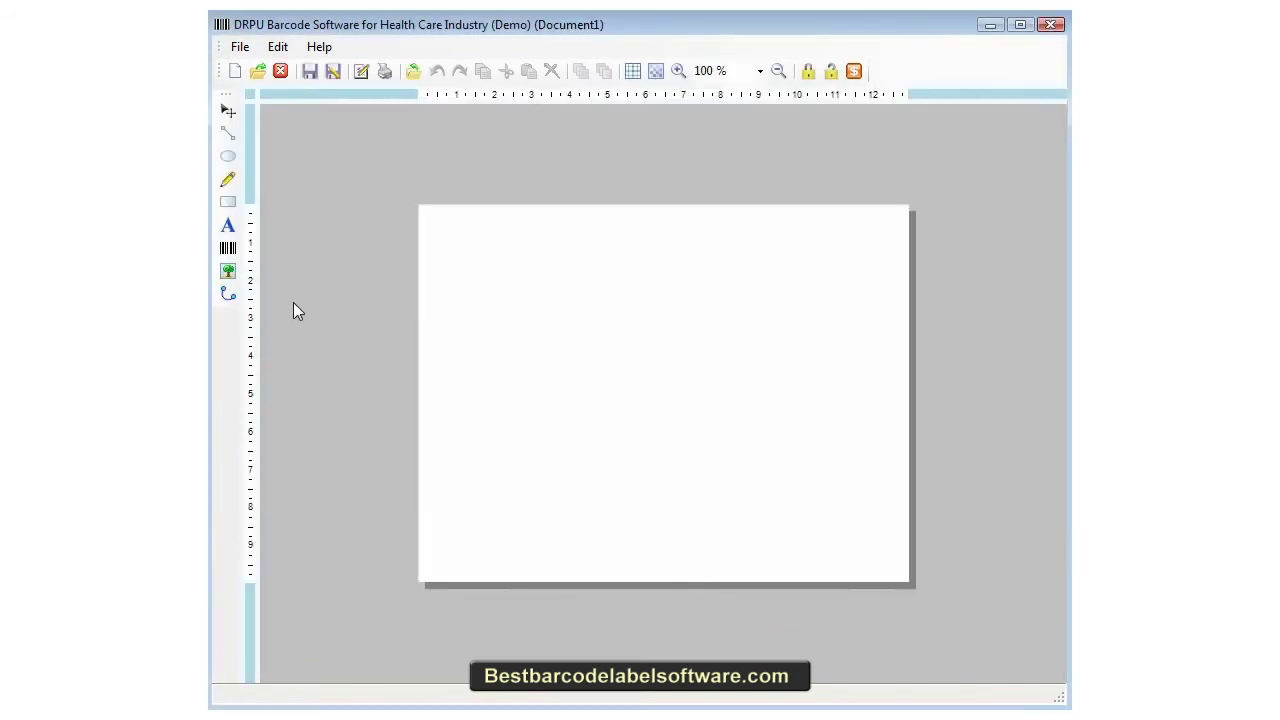
# Step: Fill the label background with a gradient from light yellow to white at an angle of 90
pyautogui.click(277, 46)
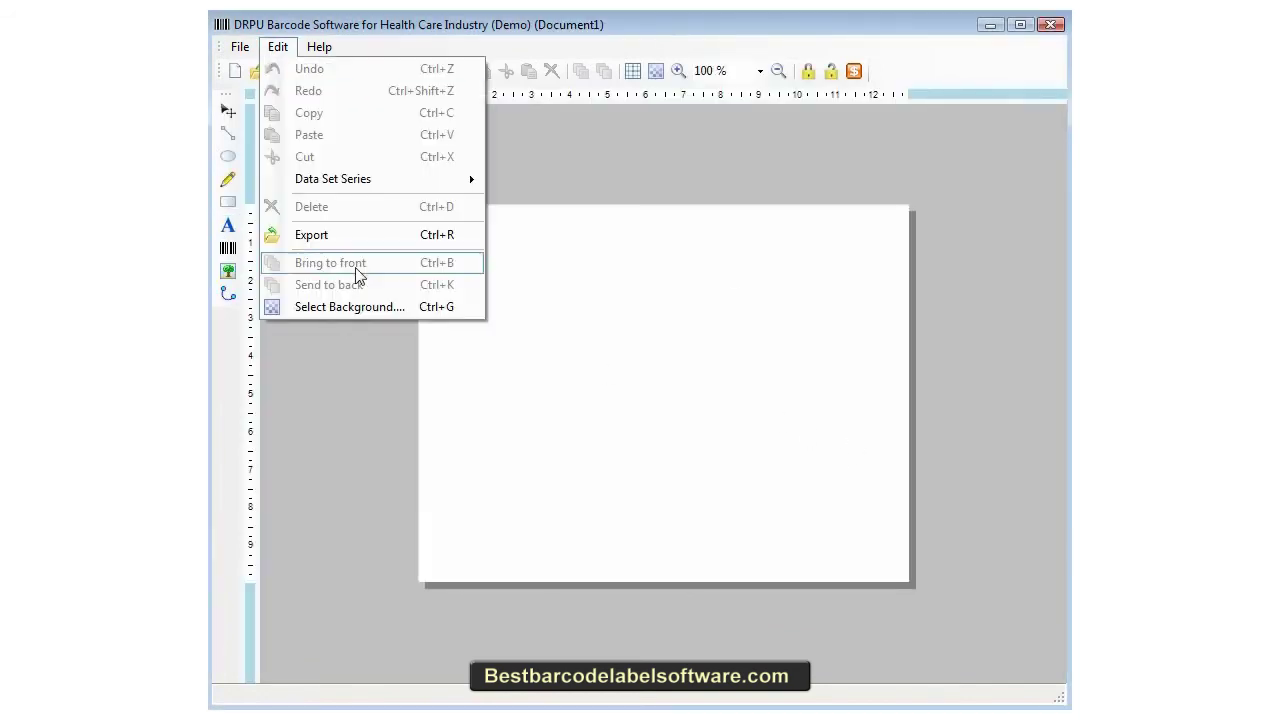
pyautogui.click(360, 304)
pyautogui.moveTo(607, 241); pyautogui.dragTo(538, 209)
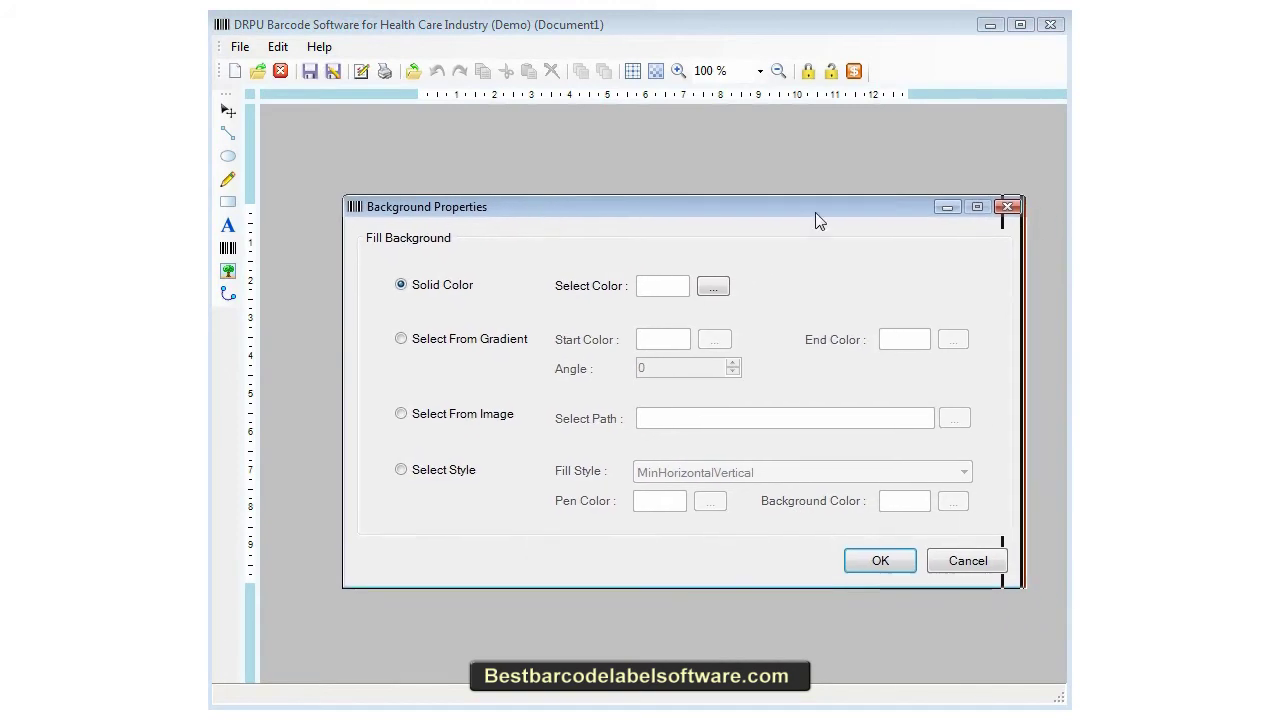
pyautogui.moveTo(821, 207); pyautogui.dragTo(791, 229)
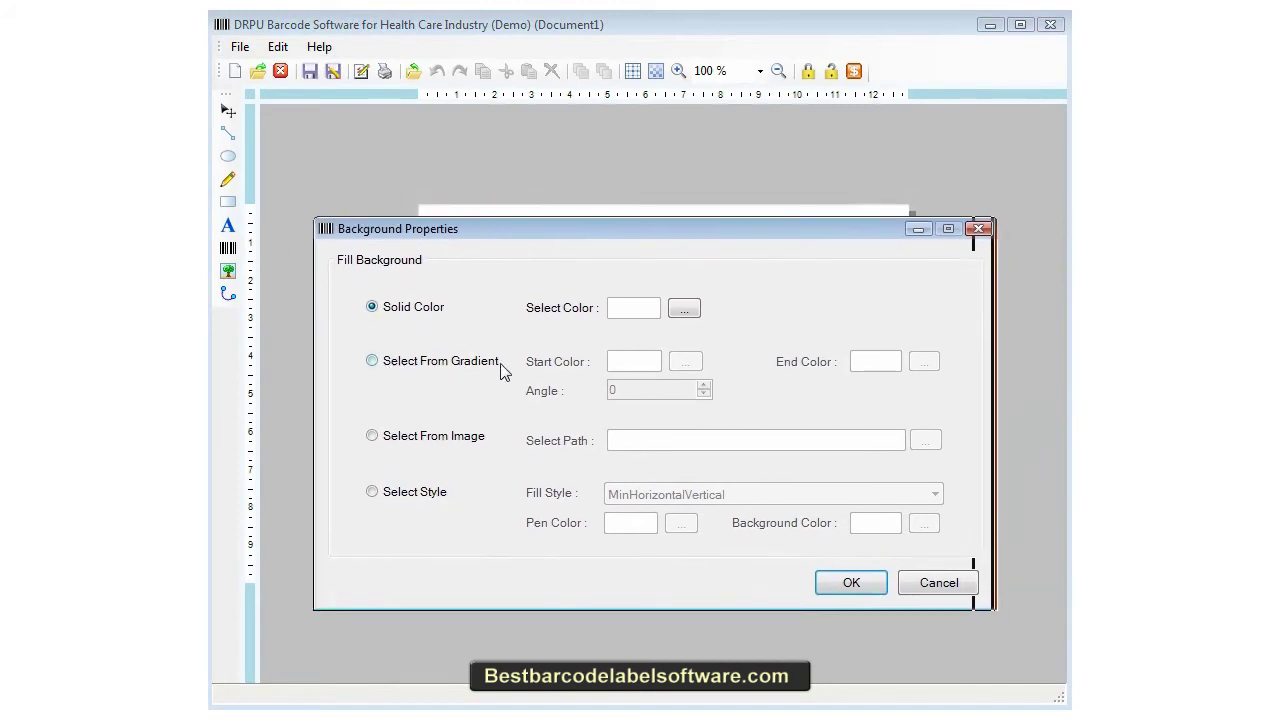
pyautogui.click(437, 366)
pyautogui.doubleClick(612, 390)
pyautogui.write('90')
pyautogui.click(686, 361)
pyautogui.click(691, 226)
pyautogui.click(686, 473)
pyautogui.click(923, 360)
pyautogui.click(686, 473)
pyautogui.click(842, 584)
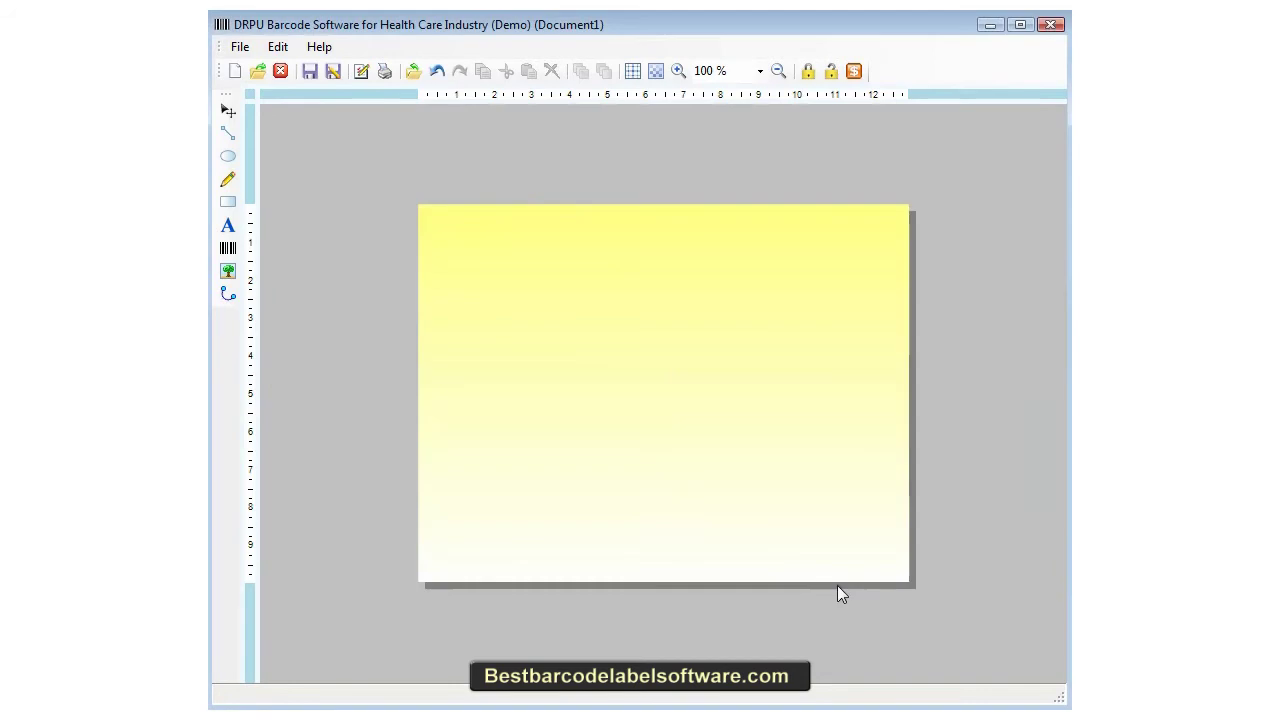
# Step: Add a text object near the label's upper-left corner and set its text to "Hemorrhodial"
pyautogui.click(229, 227)
pyautogui.click(457, 272)
pyautogui.doubleClick(471, 274)
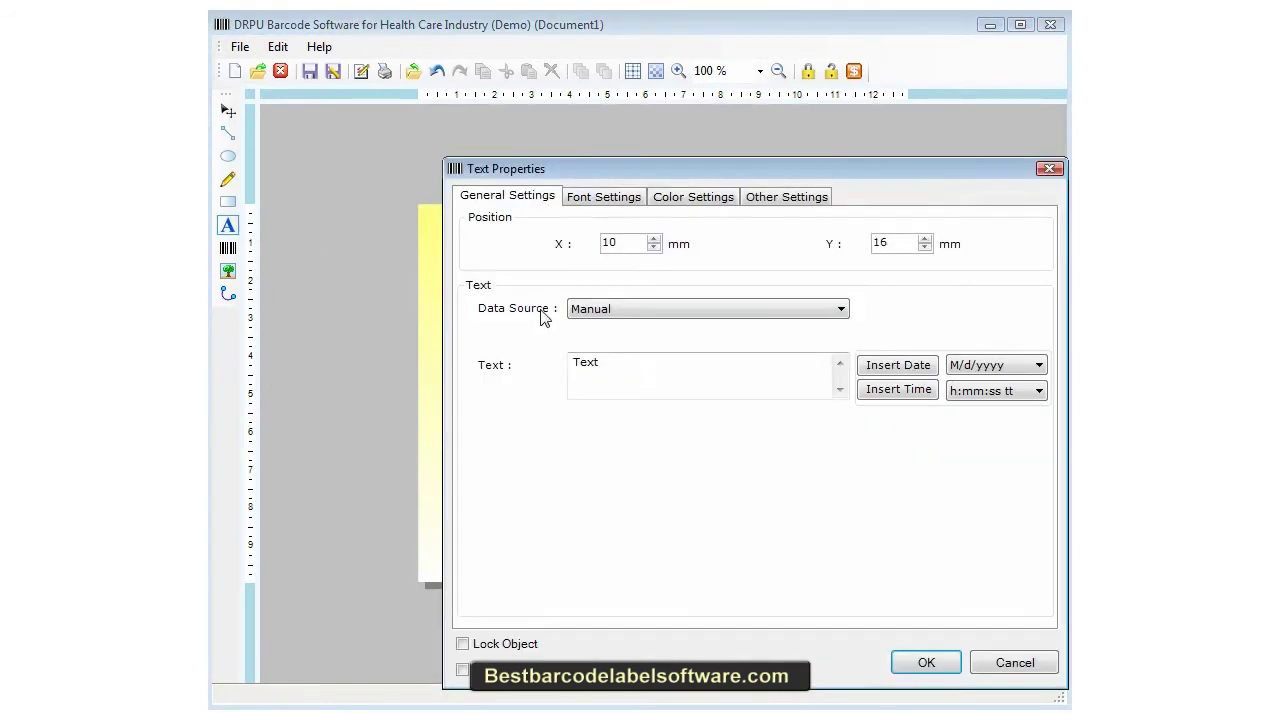
pyautogui.moveTo(694, 180); pyautogui.dragTo(680, 168)
pyautogui.doubleClick(590, 350)
pyautogui.write('Hemorrhodial')
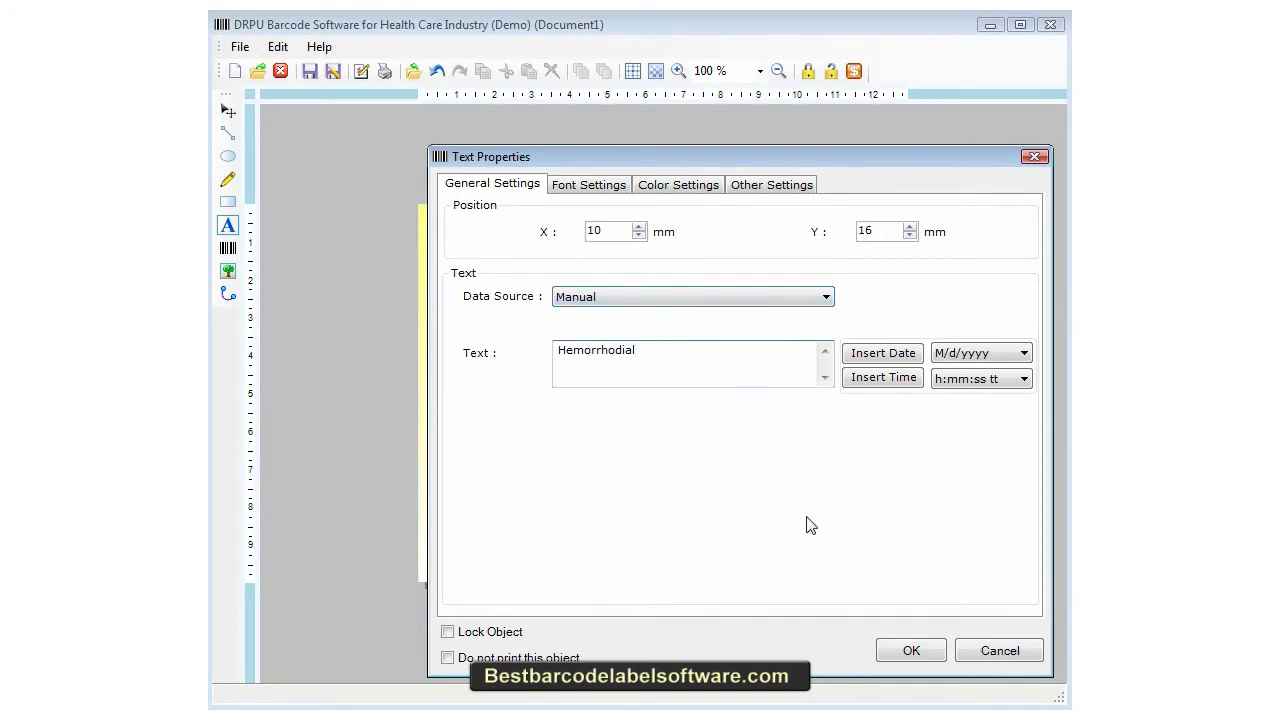
# Step: Format the "Hemorrhodial" text in Arial, Bold, size 72
pyautogui.click(585, 183)
pyautogui.click(970, 306)
pyautogui.moveTo(970, 306); pyautogui.dragTo(970, 343)
pyautogui.click(848, 361)
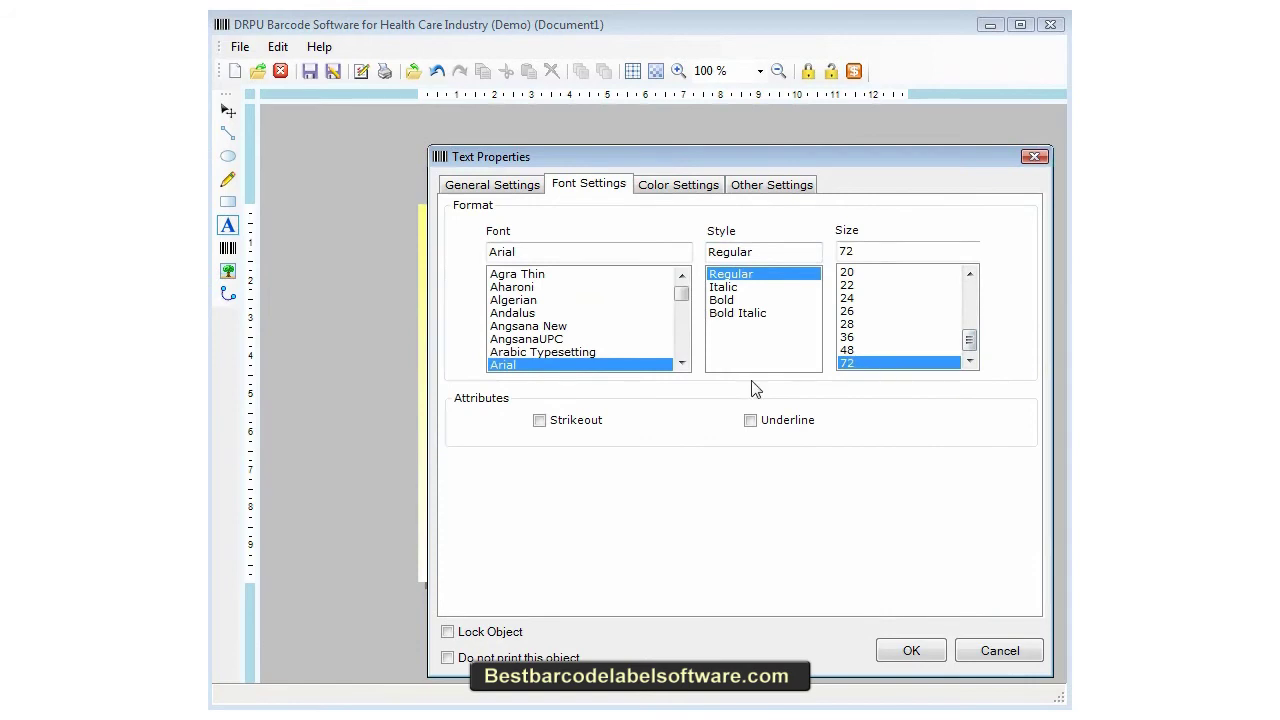
pyautogui.click(729, 300)
pyautogui.click(535, 276)
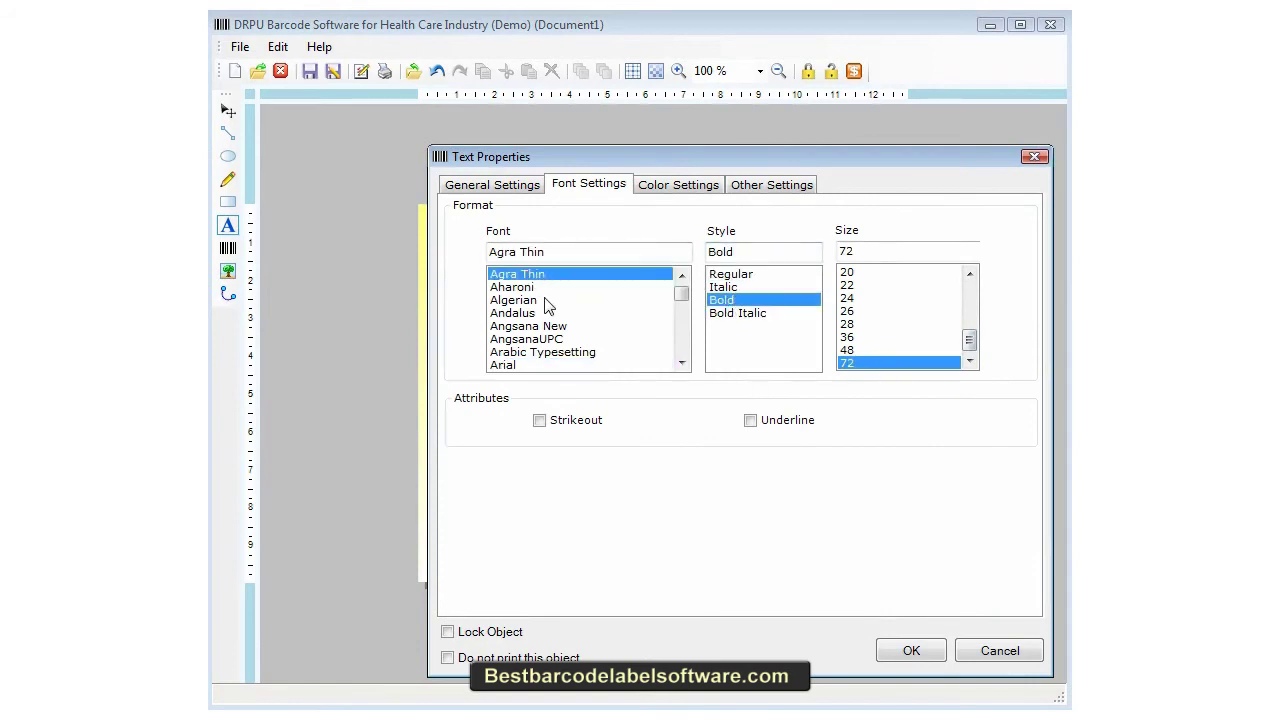
pyautogui.moveTo(624, 162); pyautogui.dragTo(596, 143)
pyautogui.moveTo(520, 268); pyautogui.dragTo(516, 360)
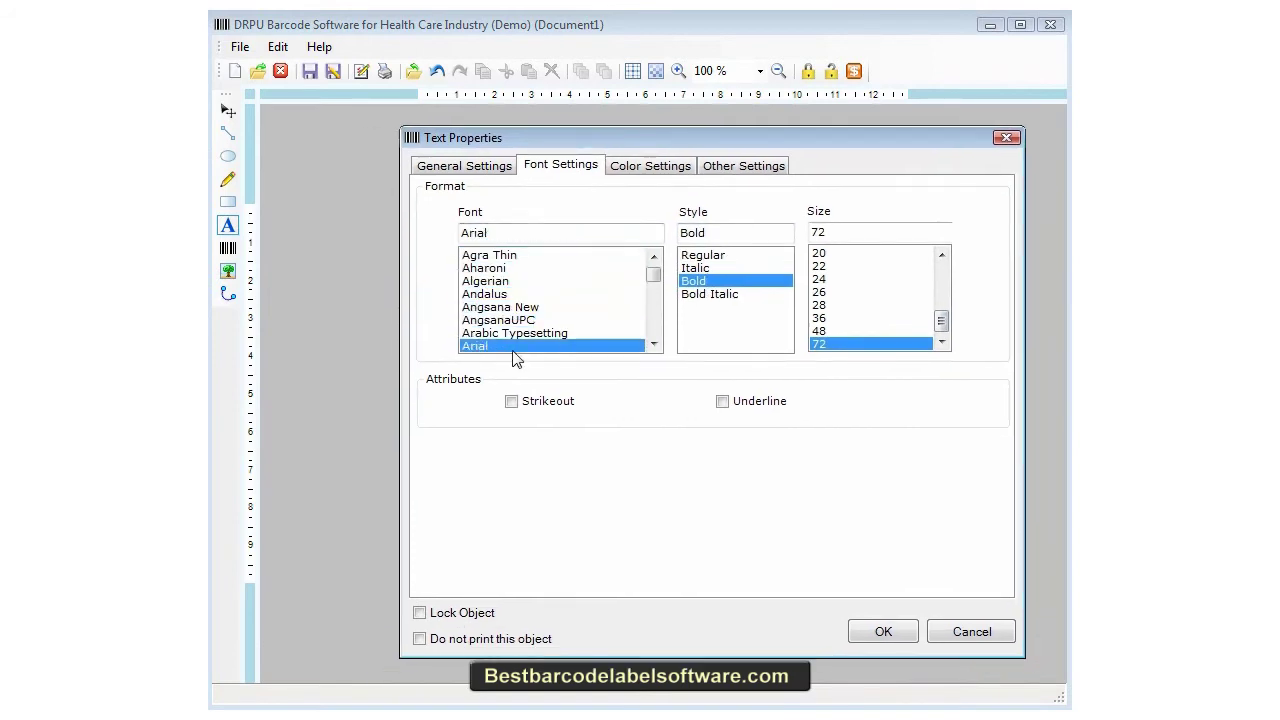
# Step: Set the text's solid fore color to dark blue
pyautogui.click(650, 166)
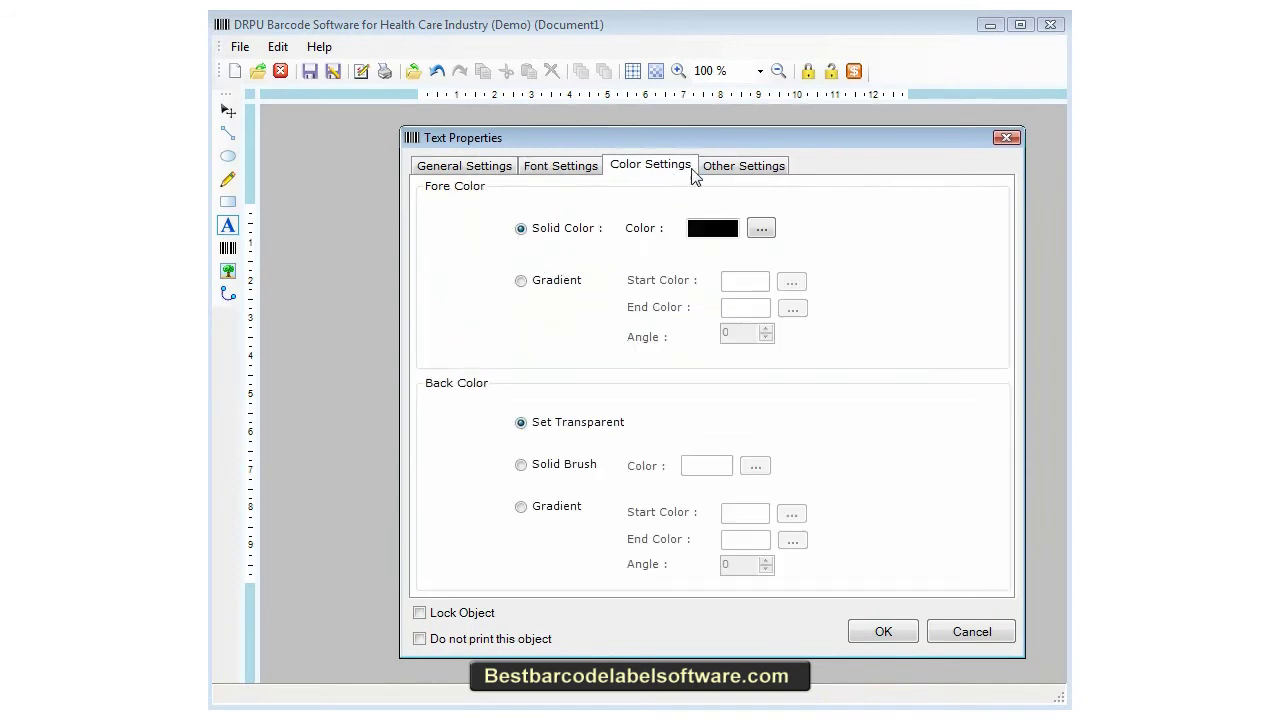
pyautogui.click(763, 233)
pyautogui.click(766, 314)
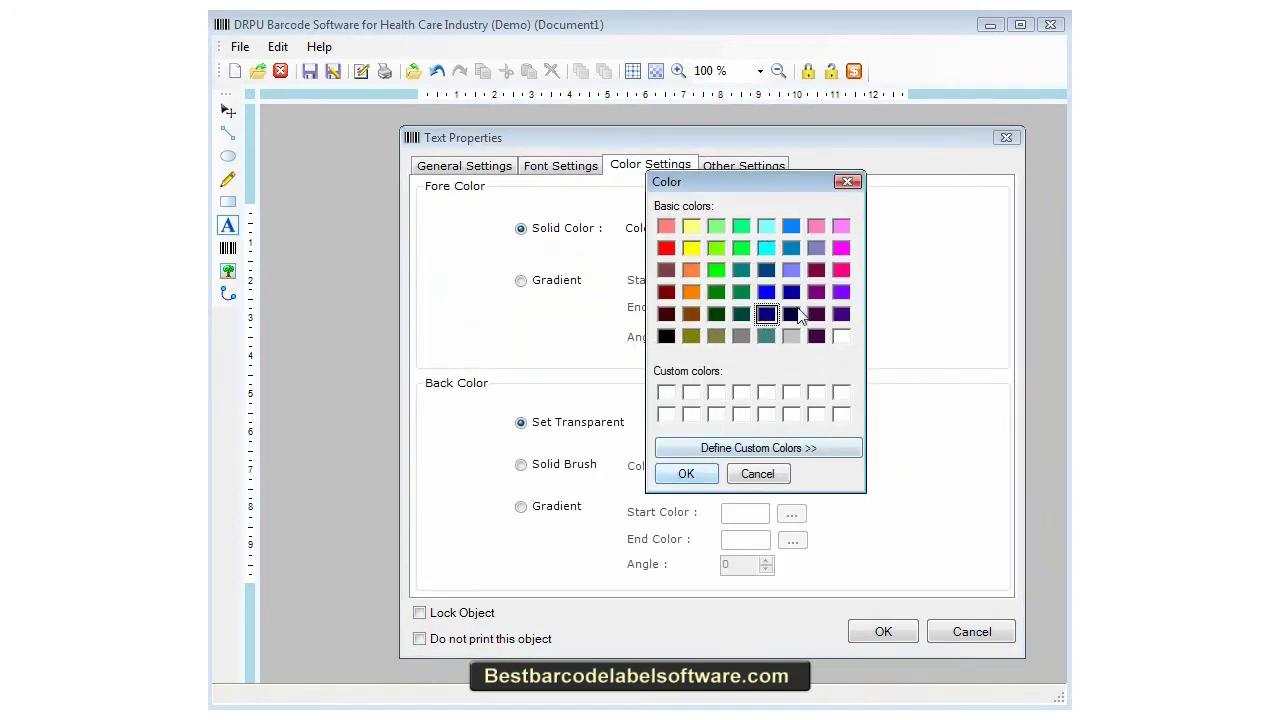
pyautogui.click(686, 472)
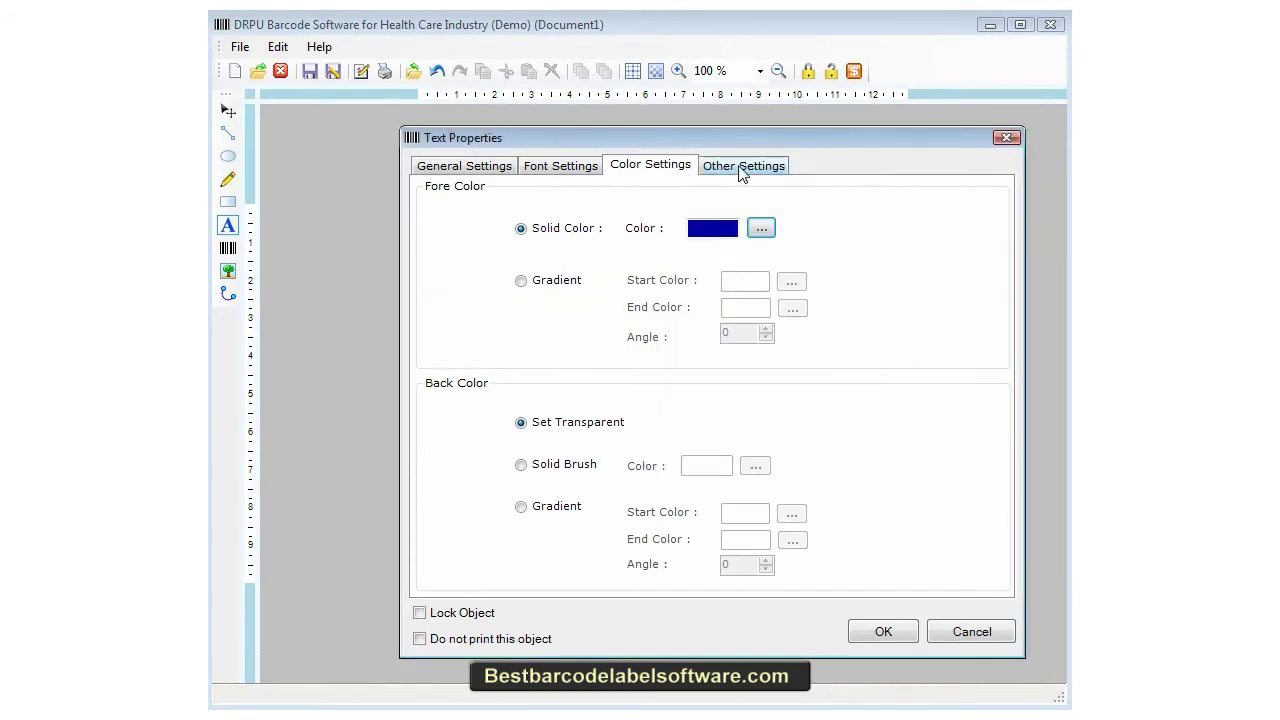
# Step: Apply the heading's color settings and reduce the "Hemorrhodial" font size so the whole word fits across the label
pyautogui.click(742, 170)
pyautogui.click(883, 630)
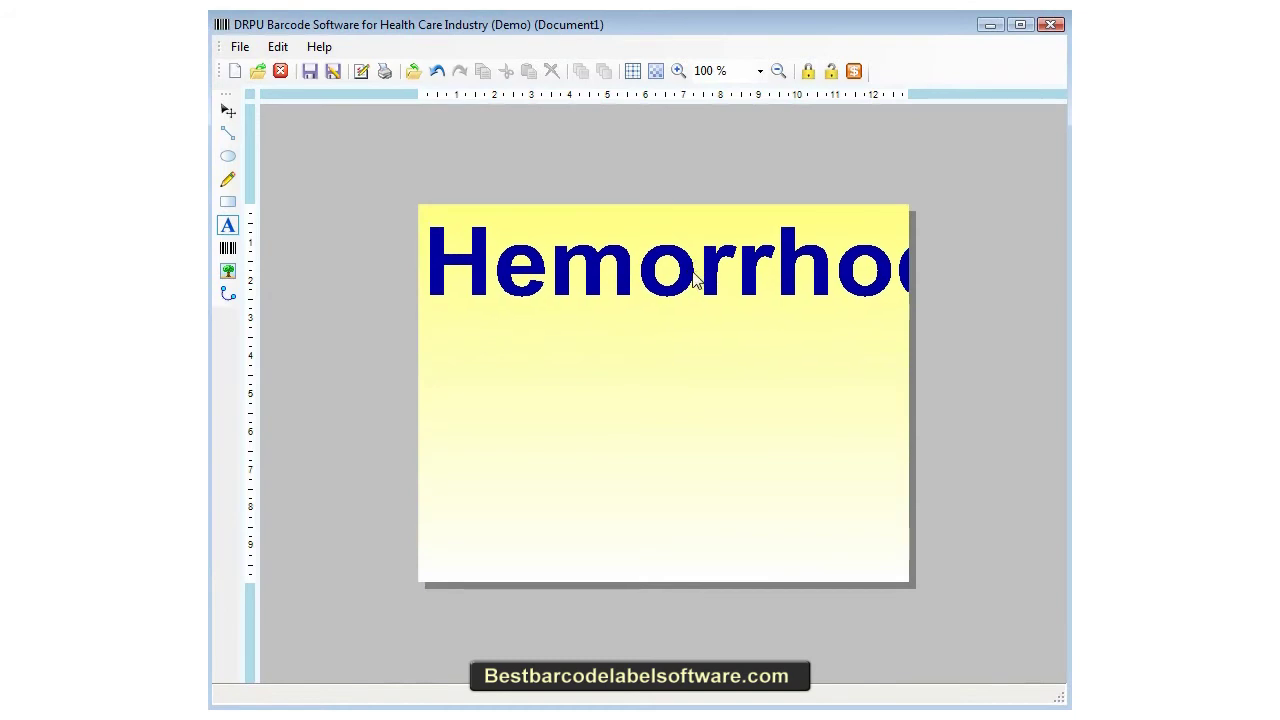
pyautogui.doubleClick(694, 277)
pyautogui.click(603, 198)
pyautogui.click(930, 365)
pyautogui.click(913, 663)
pyautogui.click(666, 243)
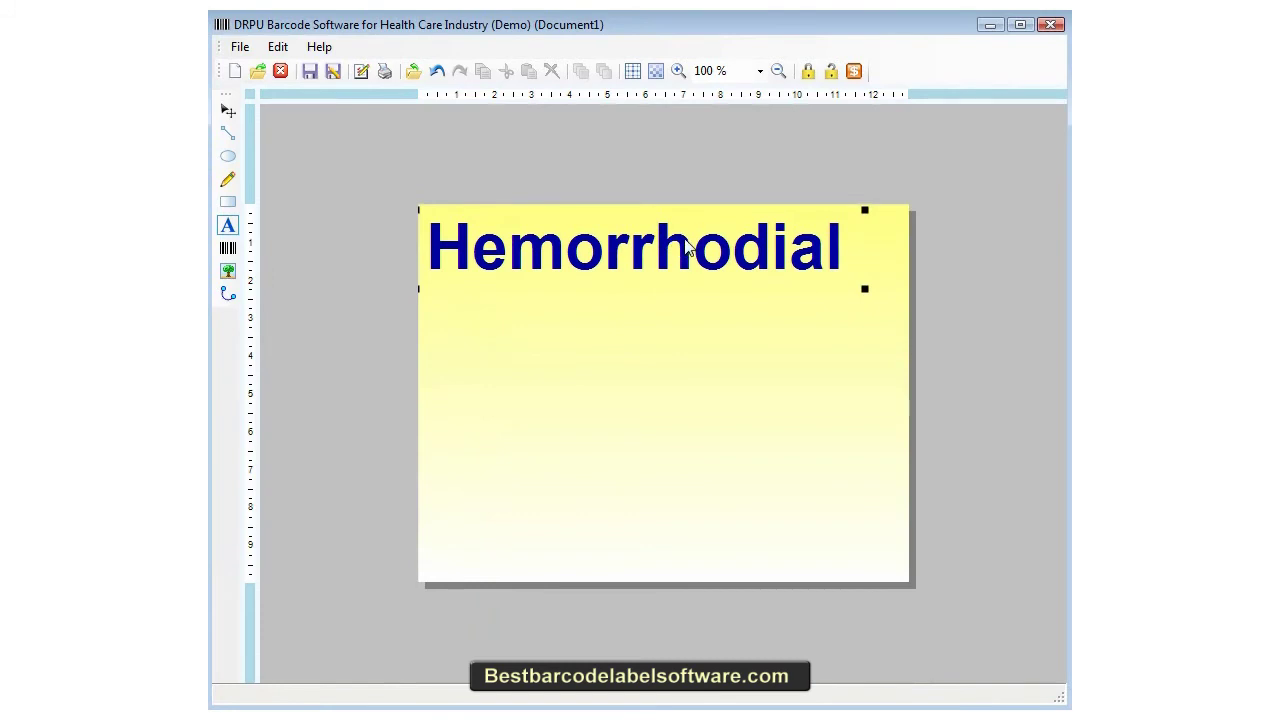
pyautogui.click(278, 47)
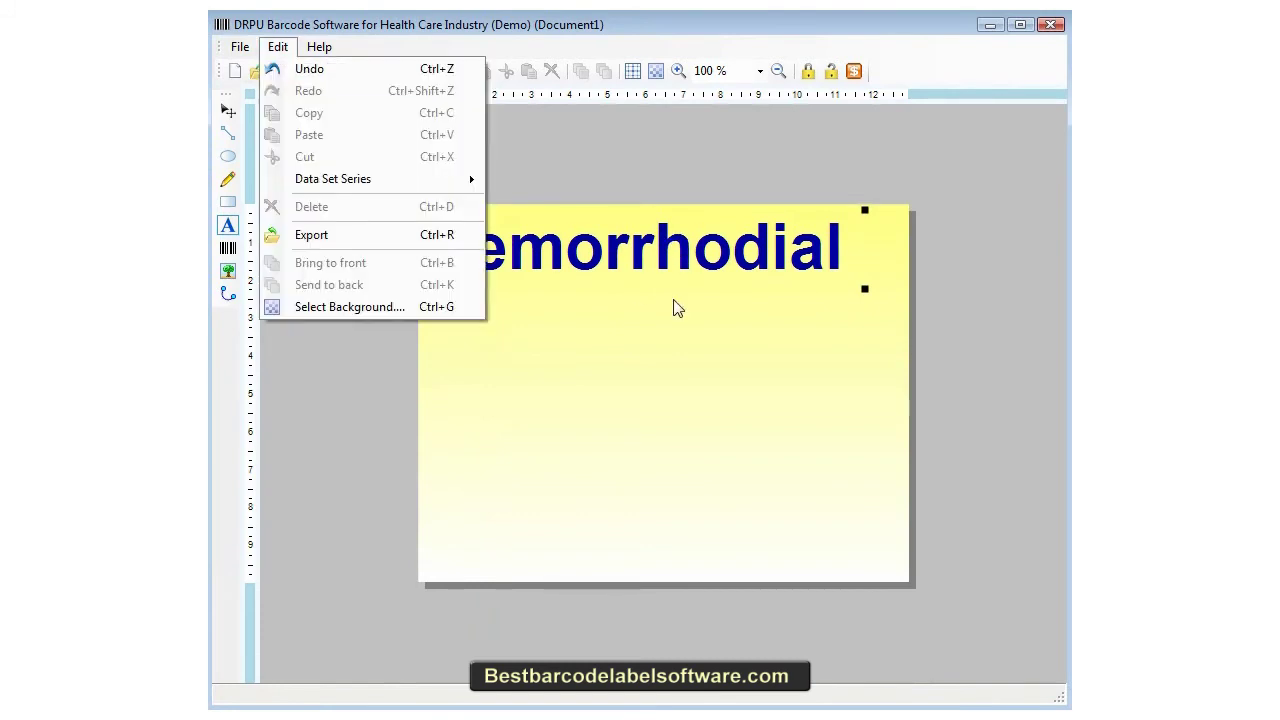
pyautogui.press('Escape')
# Step: Add a text object below the "Hemorrhodial" heading and set its text to "Suppositories"
pyautogui.click(228, 225)
pyautogui.click(468, 351)
pyautogui.moveTo(472, 360); pyautogui.dragTo(474, 328)
pyautogui.doubleClick(473, 328)
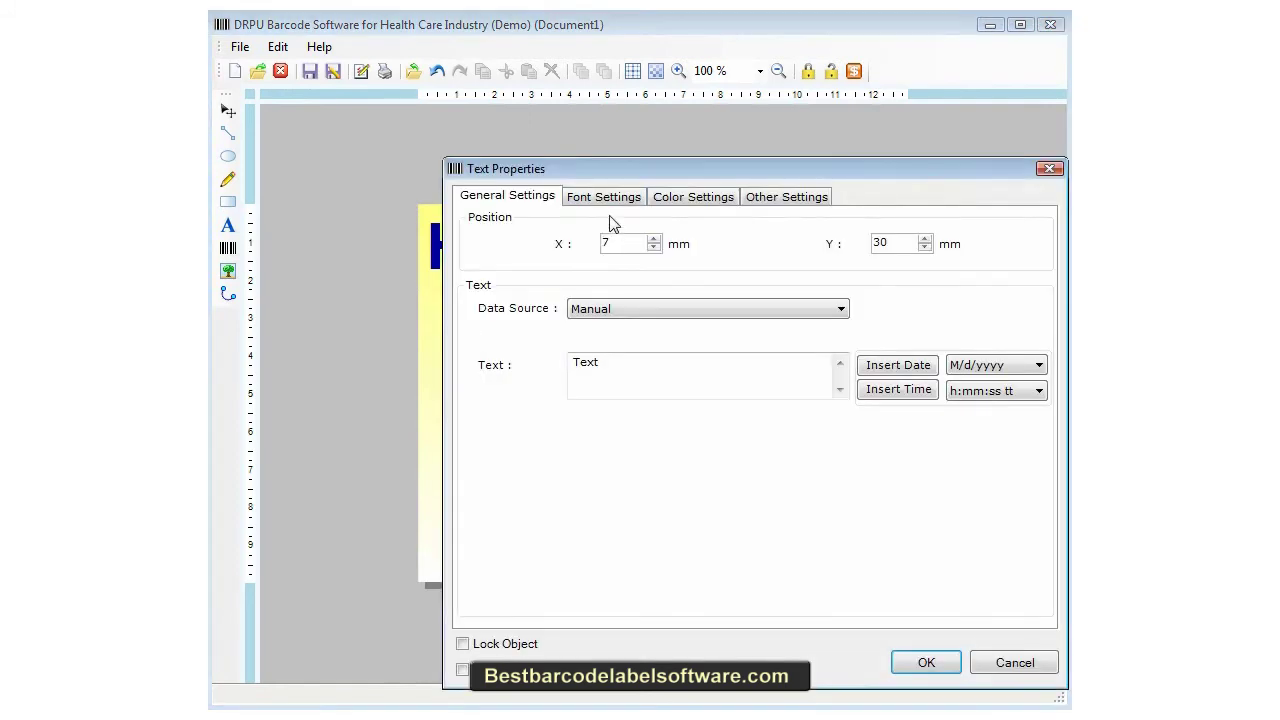
pyautogui.doubleClick(585, 362)
pyautogui.write('Suppositories')
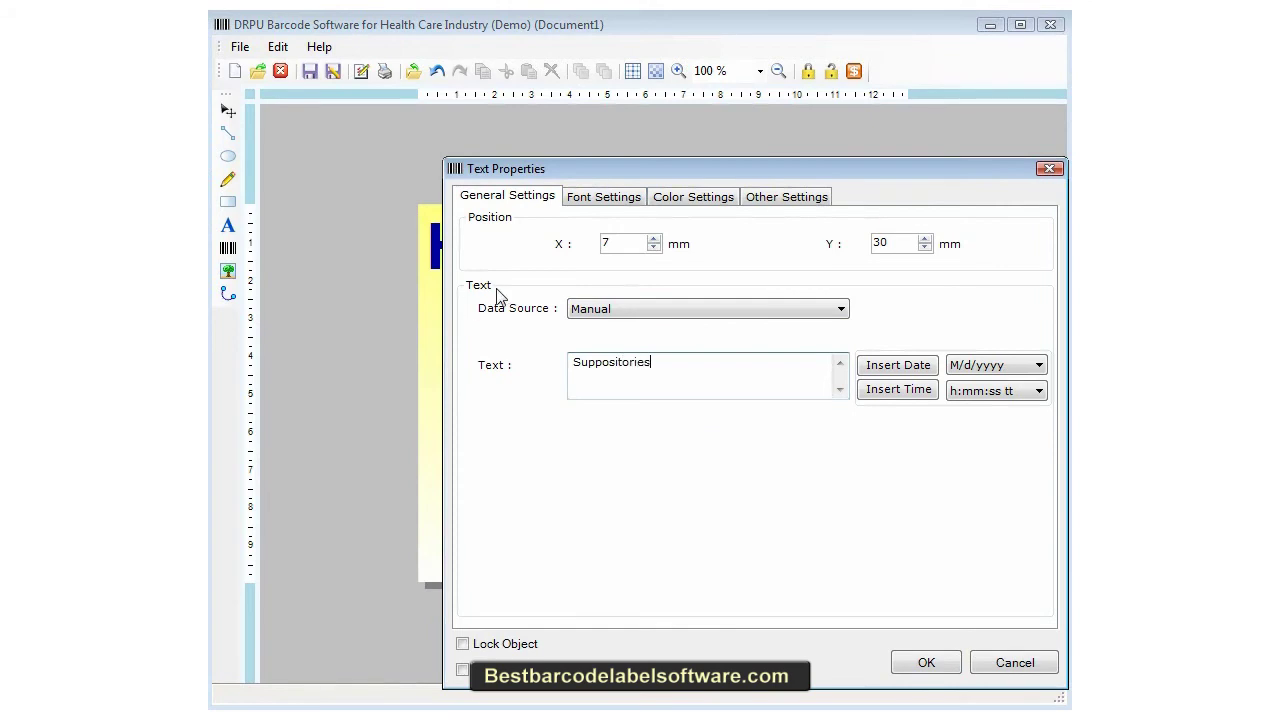
# Step: Format the "Suppositories" text in Arial, Bold, at a large size matching the "Hemorrhodial" heading
pyautogui.click(603, 197)
pyautogui.click(745, 313)
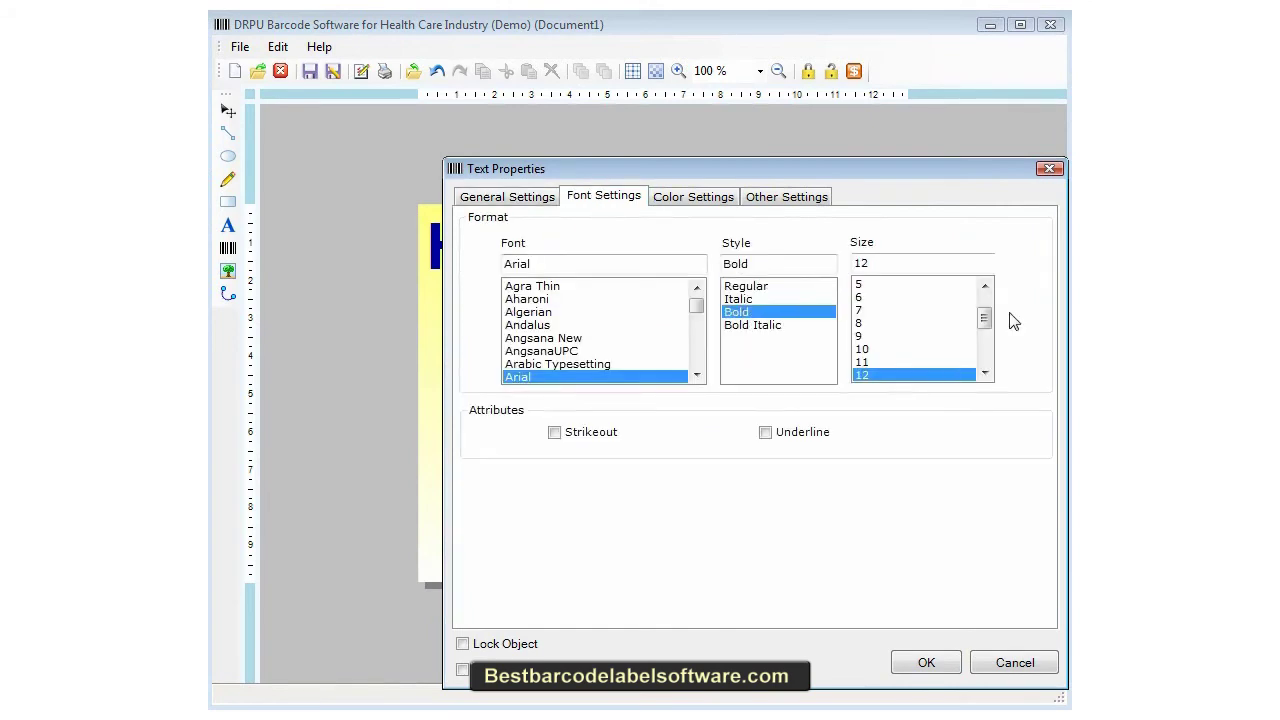
pyautogui.click(985, 372)
pyautogui.click(880, 362)
# Step: Set the "Suppositories" text's solid fore color to dark blue and place it directly beneath "Hemorrhodial"
pyautogui.click(692, 197)
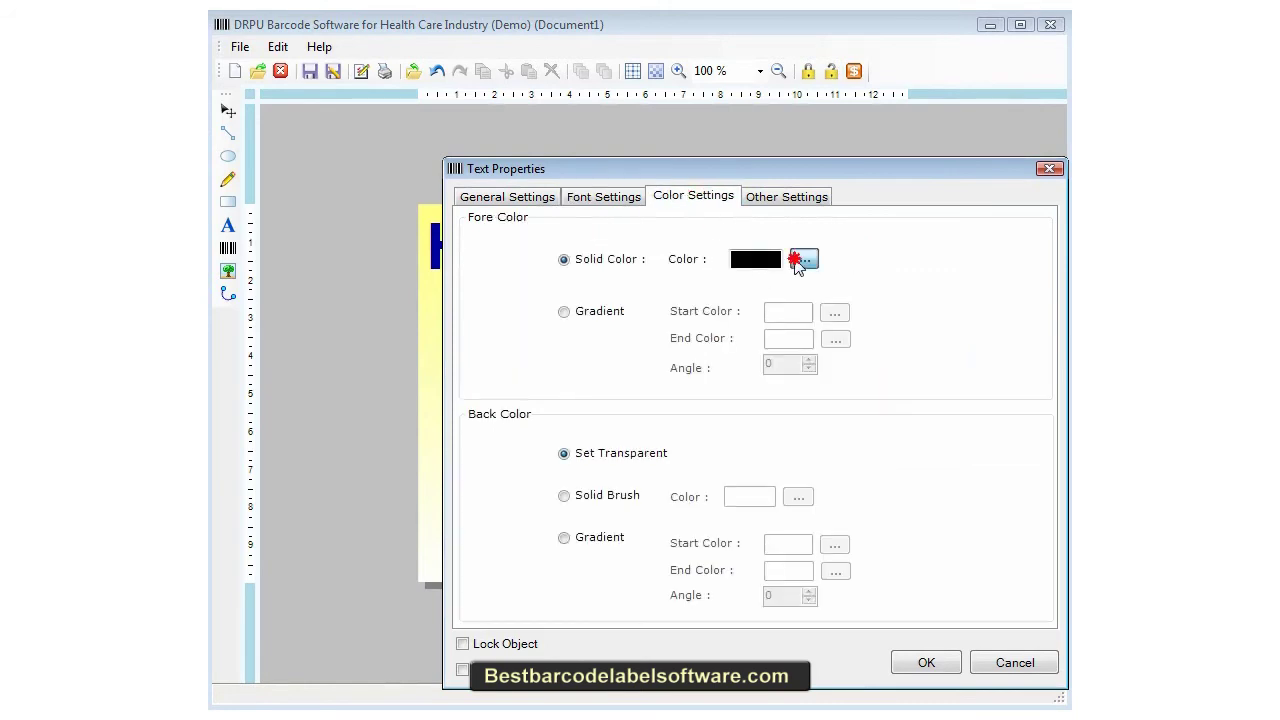
pyautogui.click(803, 260)
pyautogui.click(795, 292)
pyautogui.click(690, 476)
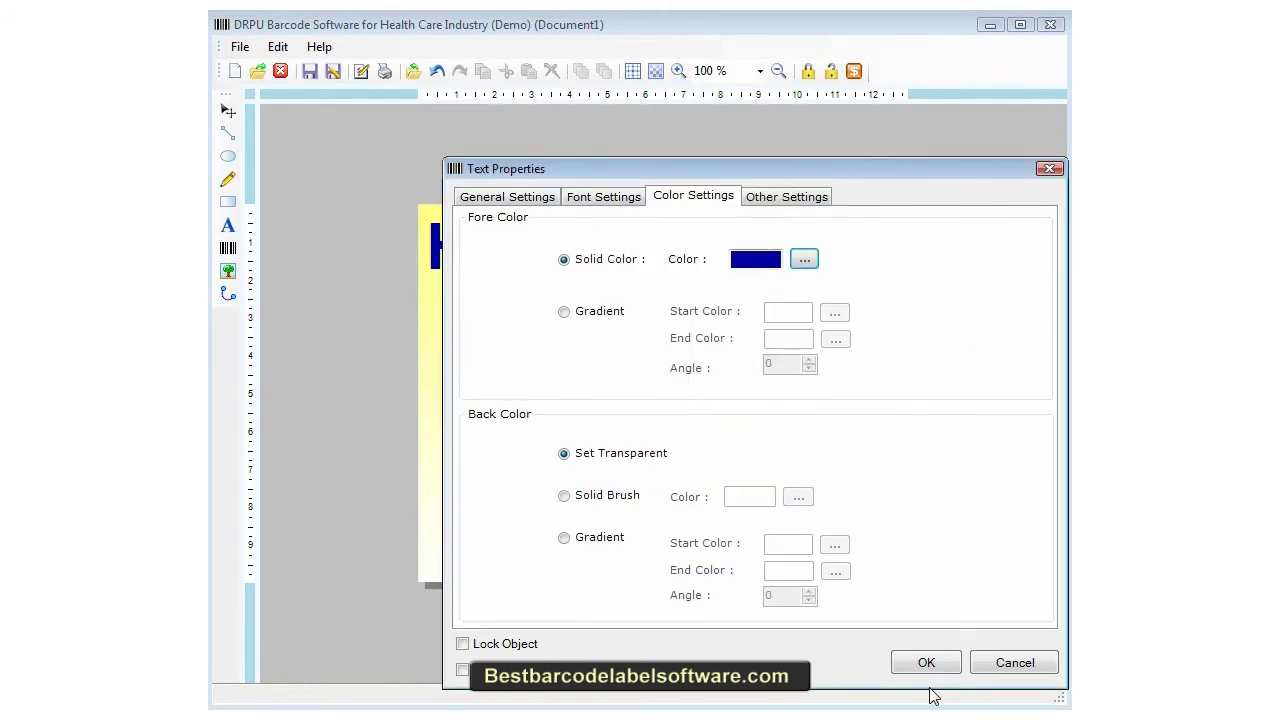
pyautogui.click(918, 663)
pyautogui.moveTo(705, 370); pyautogui.dragTo(662, 317)
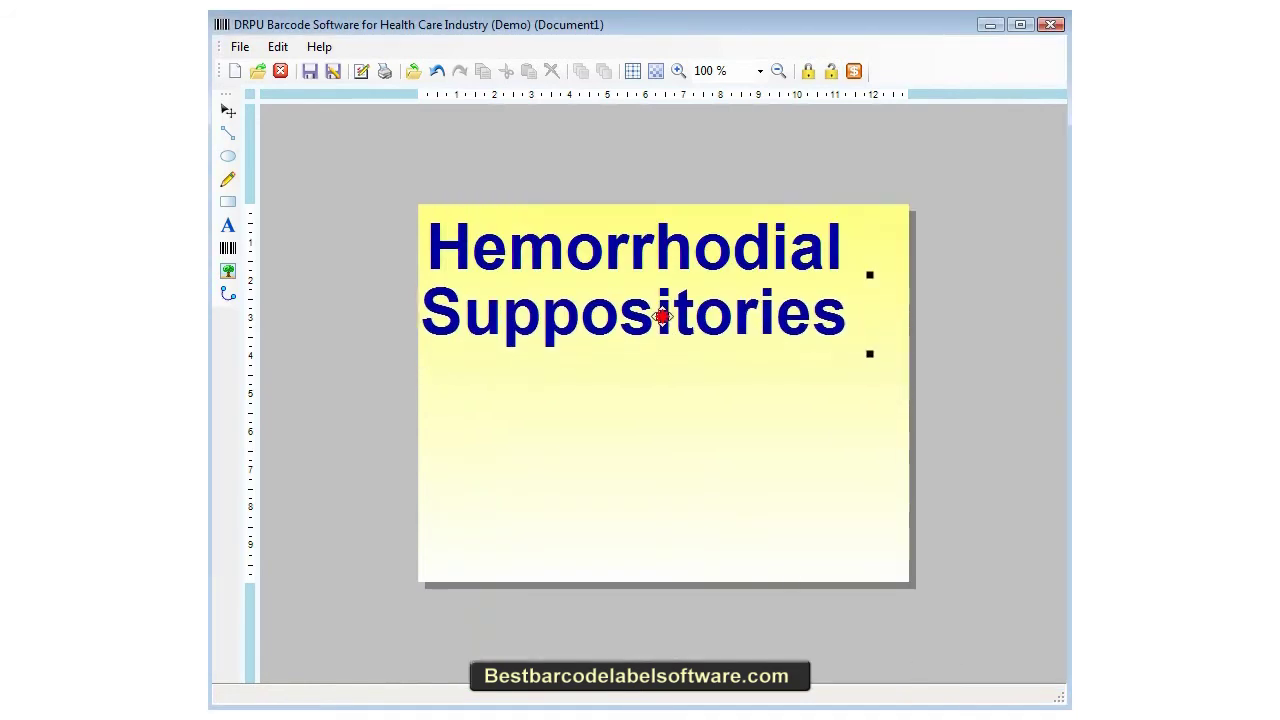
# Step: Add a text object below "Suppositories" reading "Temporary relief of burining,itching and discomfort"
pyautogui.click(228, 225)
pyautogui.click(467, 404)
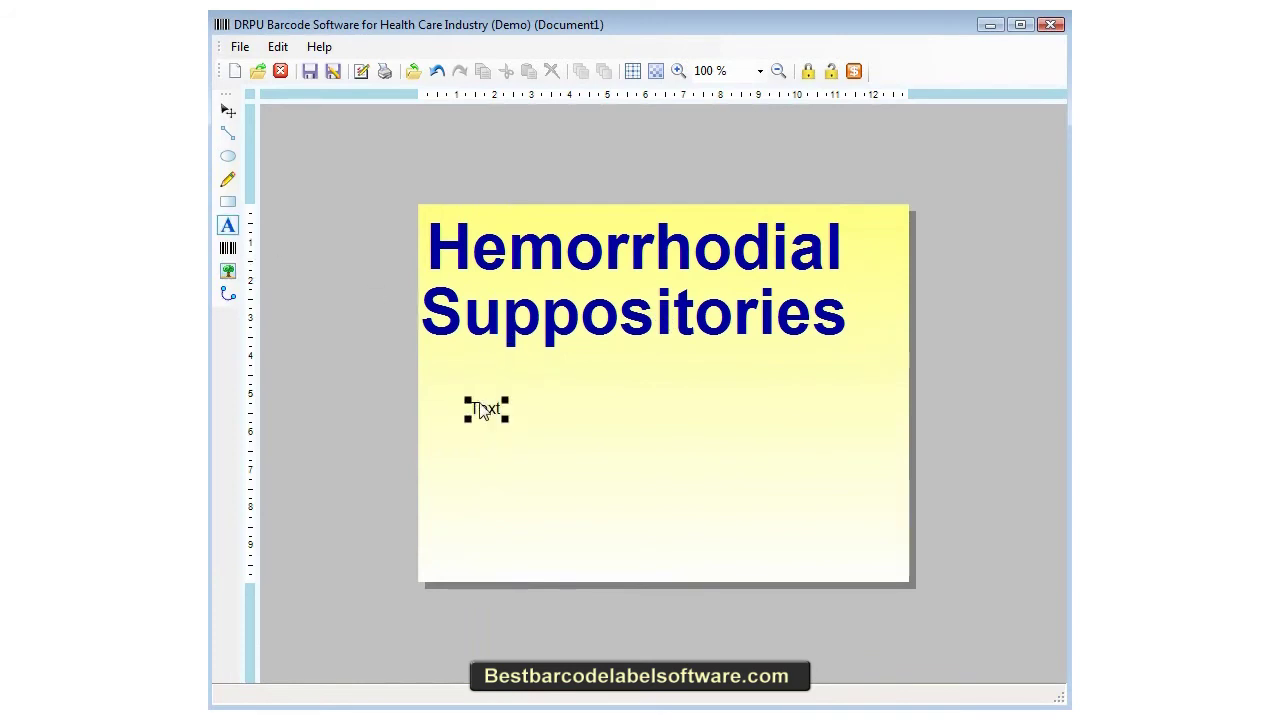
pyautogui.moveTo(492, 420); pyautogui.dragTo(492, 378)
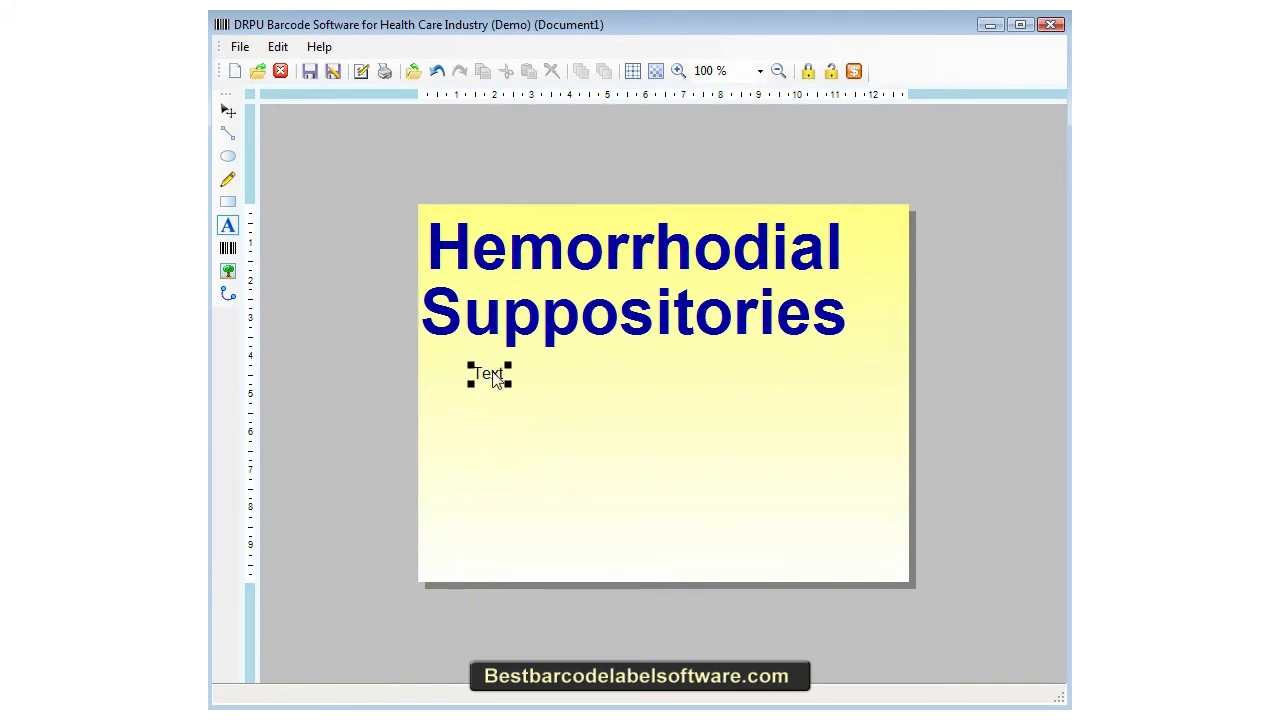
pyautogui.doubleClick(492, 380)
pyautogui.press('Tab')
pyautogui.write('Te')
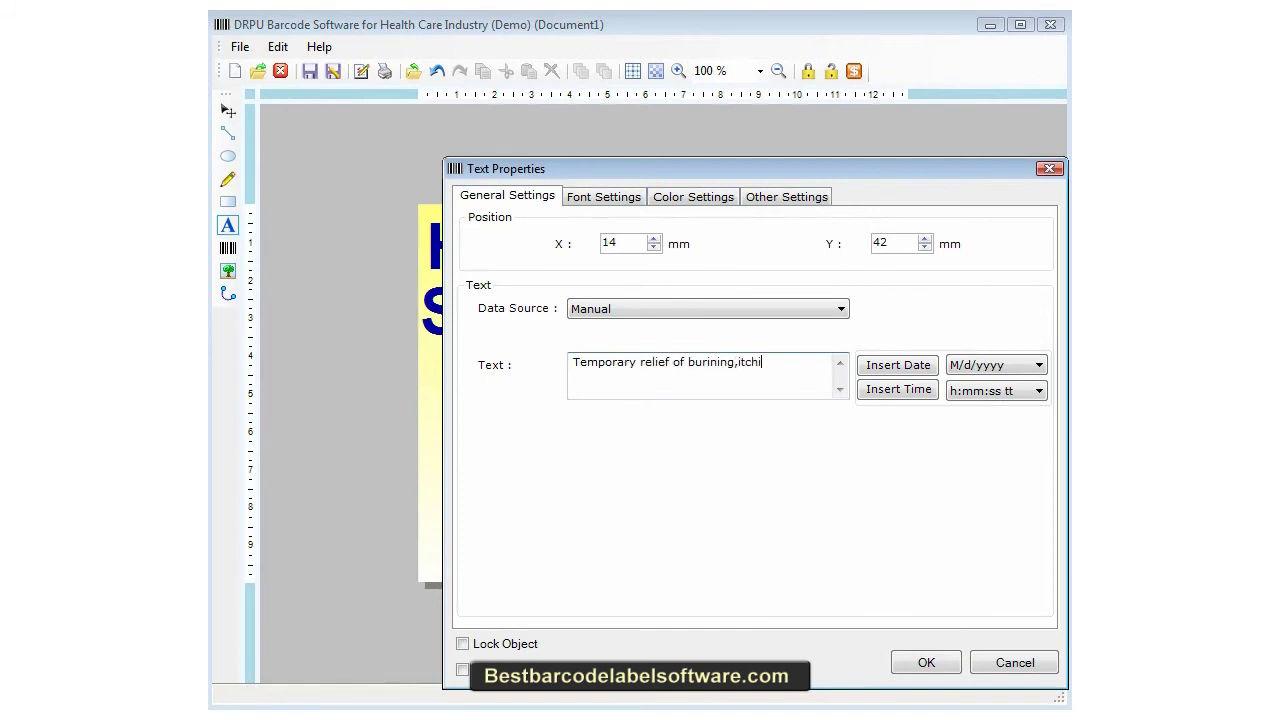
pyautogui.write('omfort')
pyautogui.click(900, 664)
# Step: Correct "burining" to "burning" in the relief text and position the line just under "Suppositories"
pyautogui.click(620, 366)
pyautogui.click(615, 371)
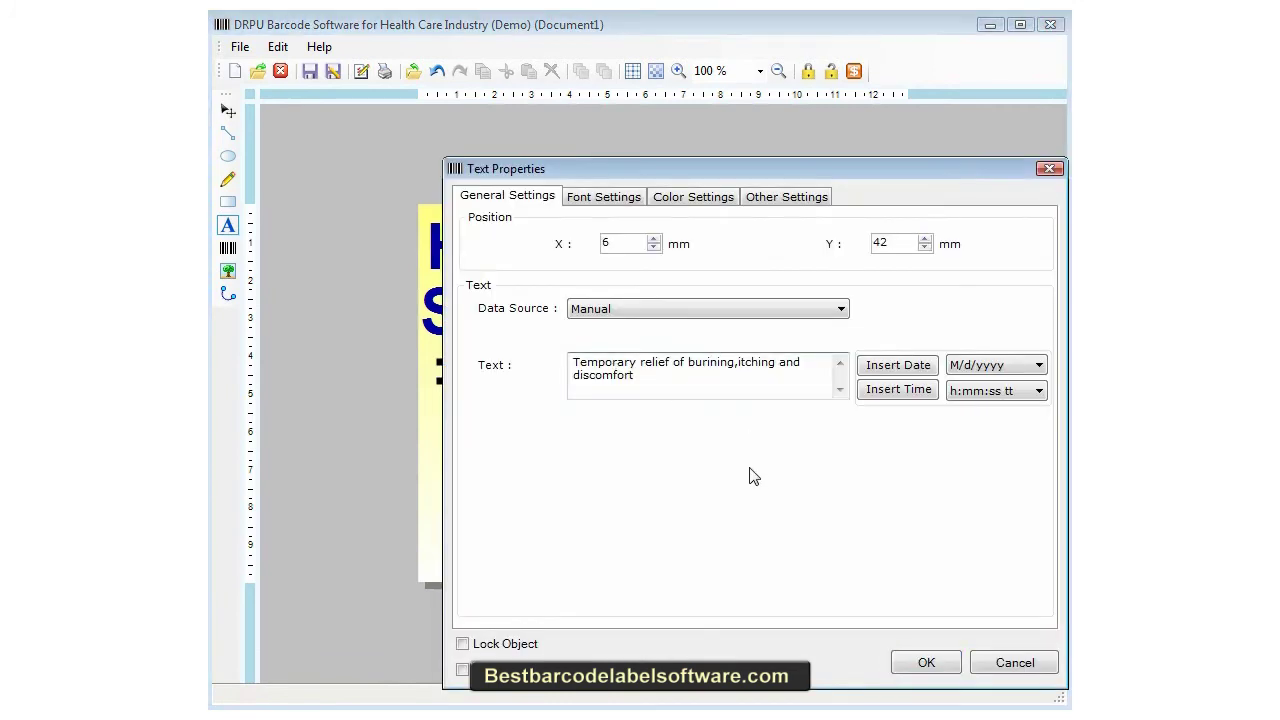
pyautogui.click(923, 662)
pyautogui.moveTo(664, 372); pyautogui.dragTo(665, 366)
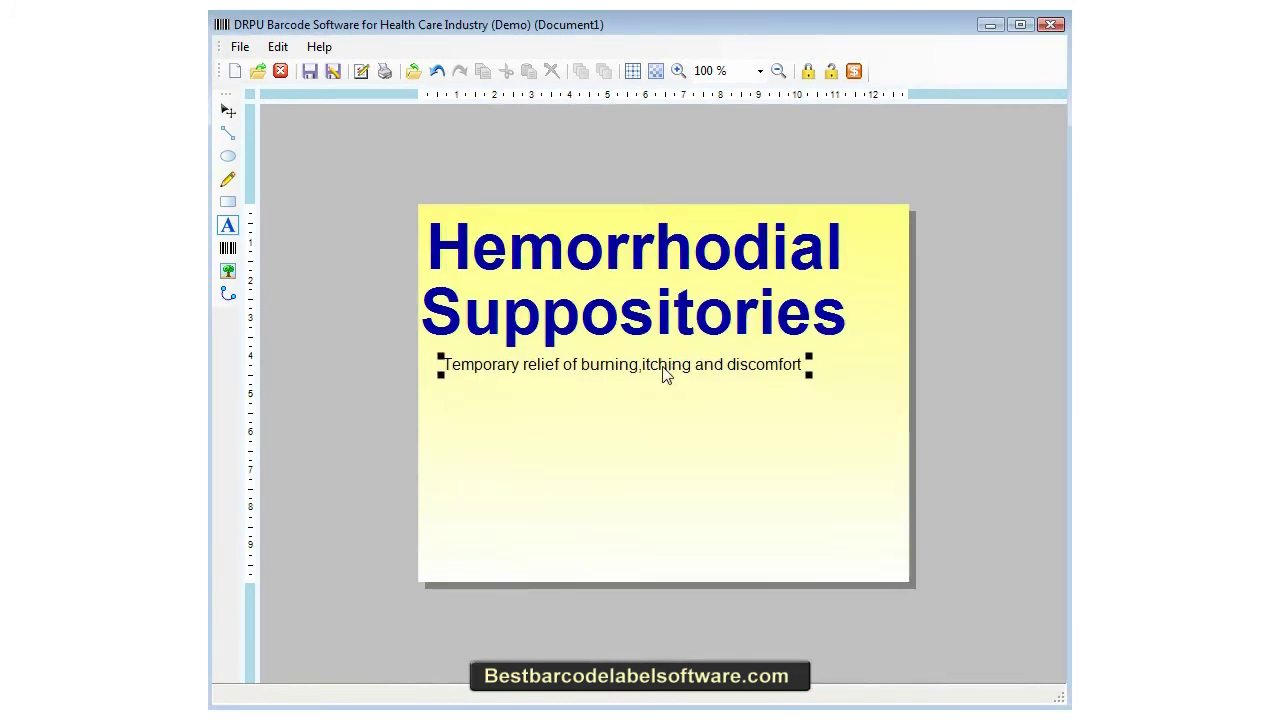
# Step: Add the text "Shrinks,sweling of irritated hemorrhodial tissues" and place it directly below the "Temporary relief" line
pyautogui.click(228, 225)
pyautogui.click(449, 391)
pyautogui.moveTo(619, 384); pyautogui.dragTo(451, 371)
pyautogui.write('Shrinks')
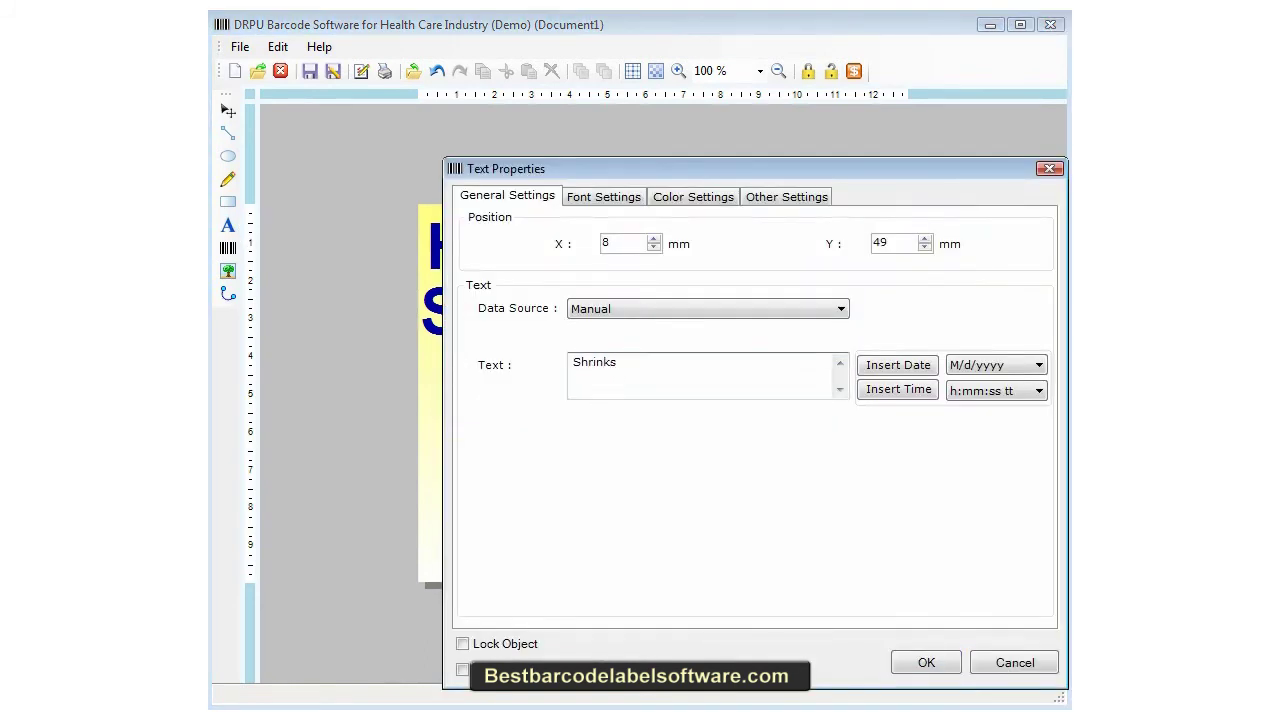
pyautogui.write(',sweling of irritated hem')
pyautogui.press('BackSpace')
pyautogui.write('emorr')
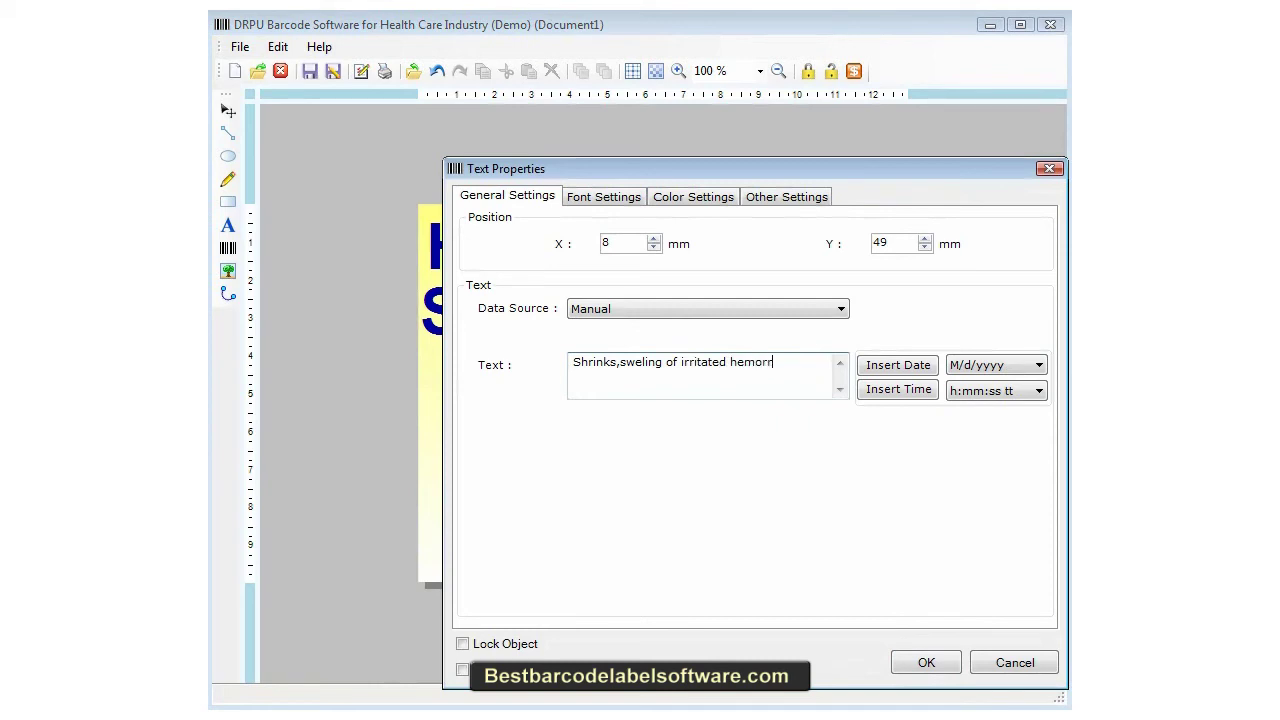
pyautogui.write('hodial tissues')
pyautogui.click(908, 664)
pyautogui.moveTo(632, 398); pyautogui.dragTo(610, 387)
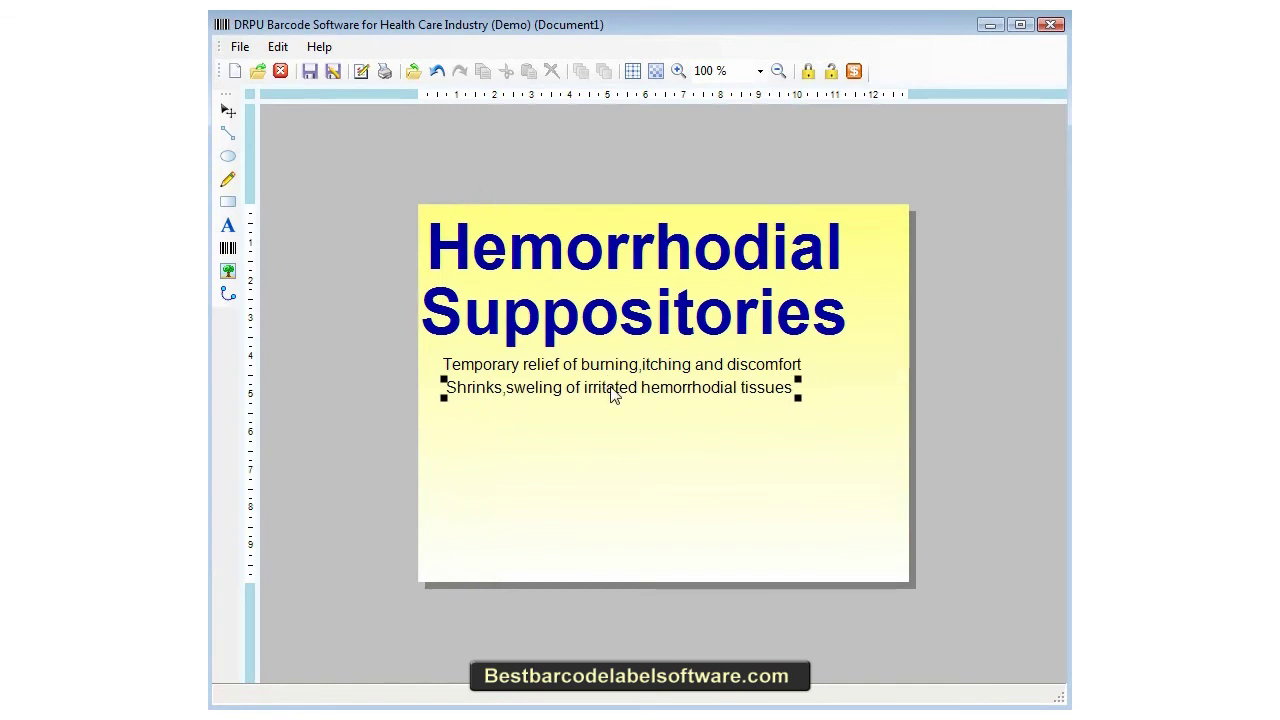
pyautogui.click(228, 248)
pyautogui.click(462, 440)
pyautogui.press('Delete')
# Step: Add the text "Protect irritated tissues" below the "Shrinks" line and left-align the description lines
pyautogui.click(228, 225)
pyautogui.click(462, 416)
pyautogui.doubleClick(483, 423)
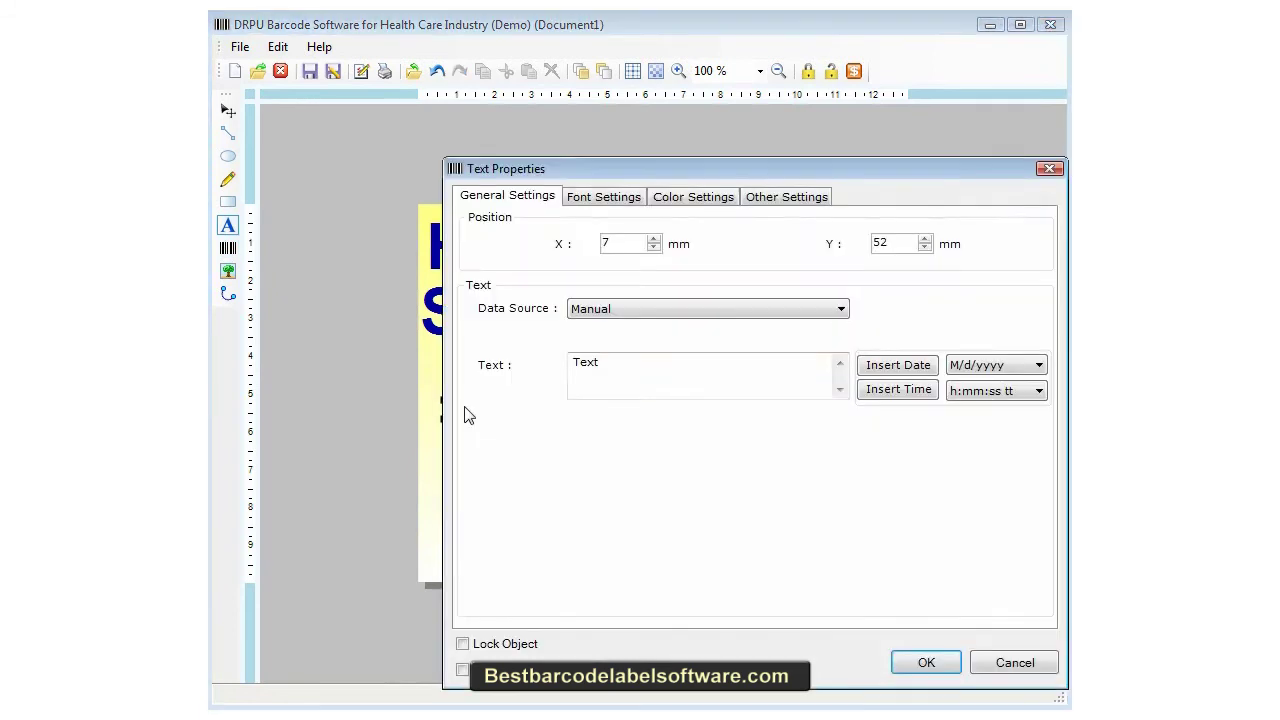
pyautogui.write('Protec')
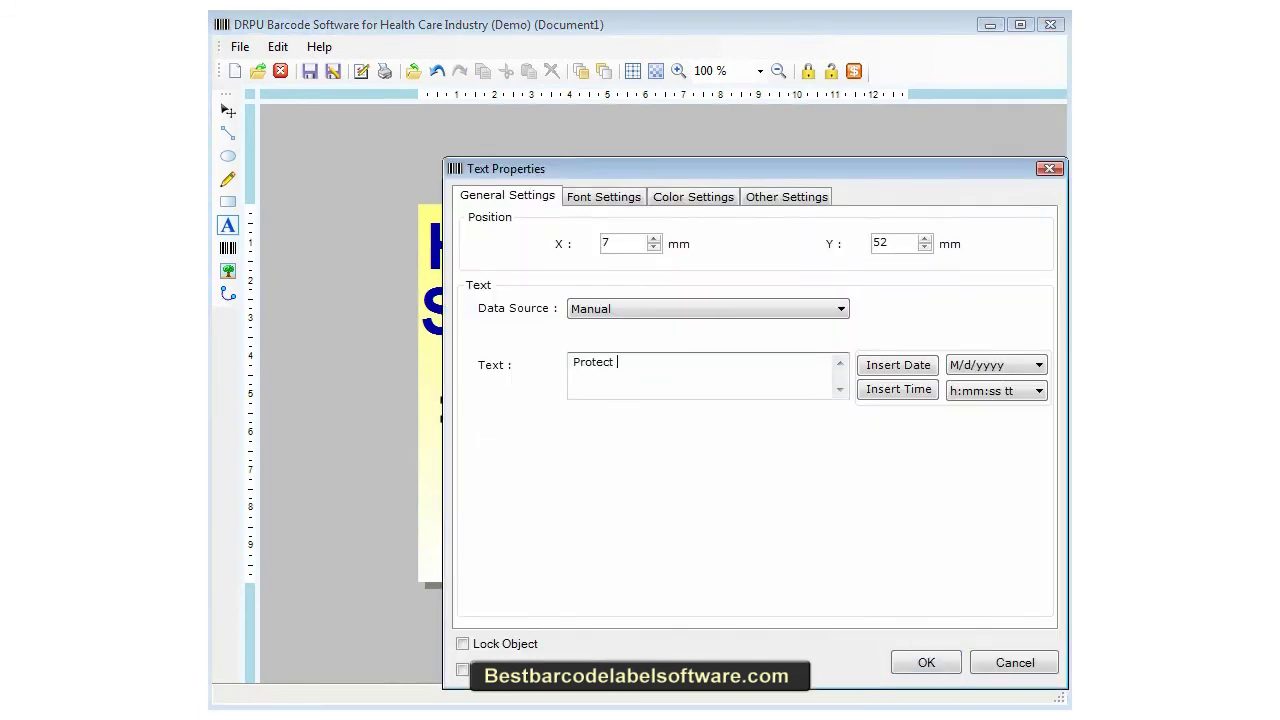
pyautogui.write('t irritated tissues')
pyautogui.click(935, 663)
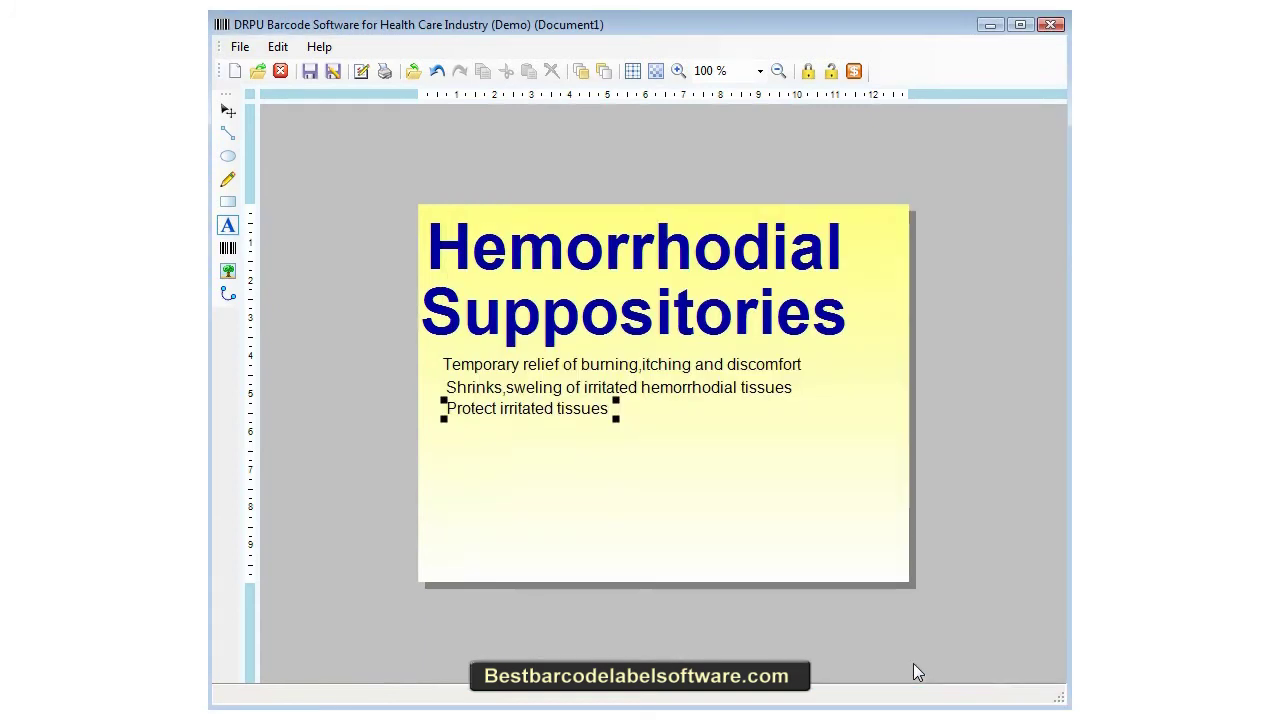
pyautogui.moveTo(523, 385); pyautogui.dragTo(513, 410)
pyautogui.click(629, 484)
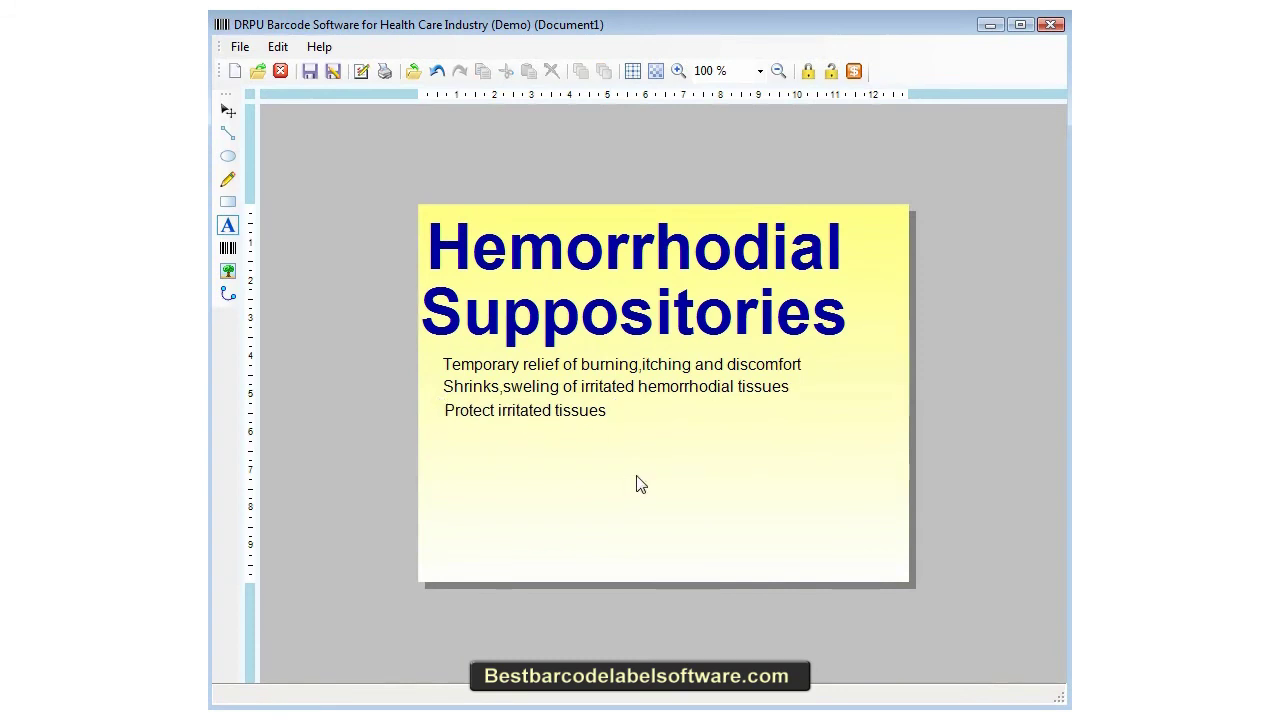
# Step: Draw a rectangle starting at the label's left edge, below the description lines
pyautogui.click(228, 202)
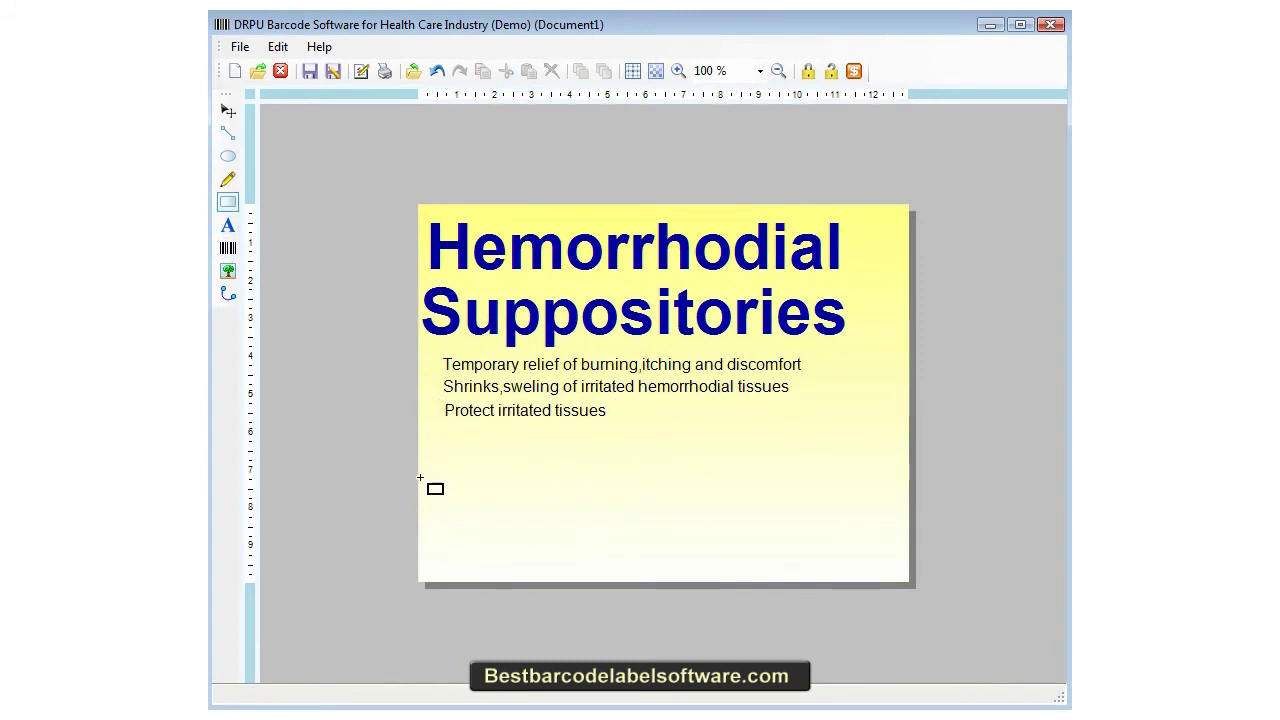